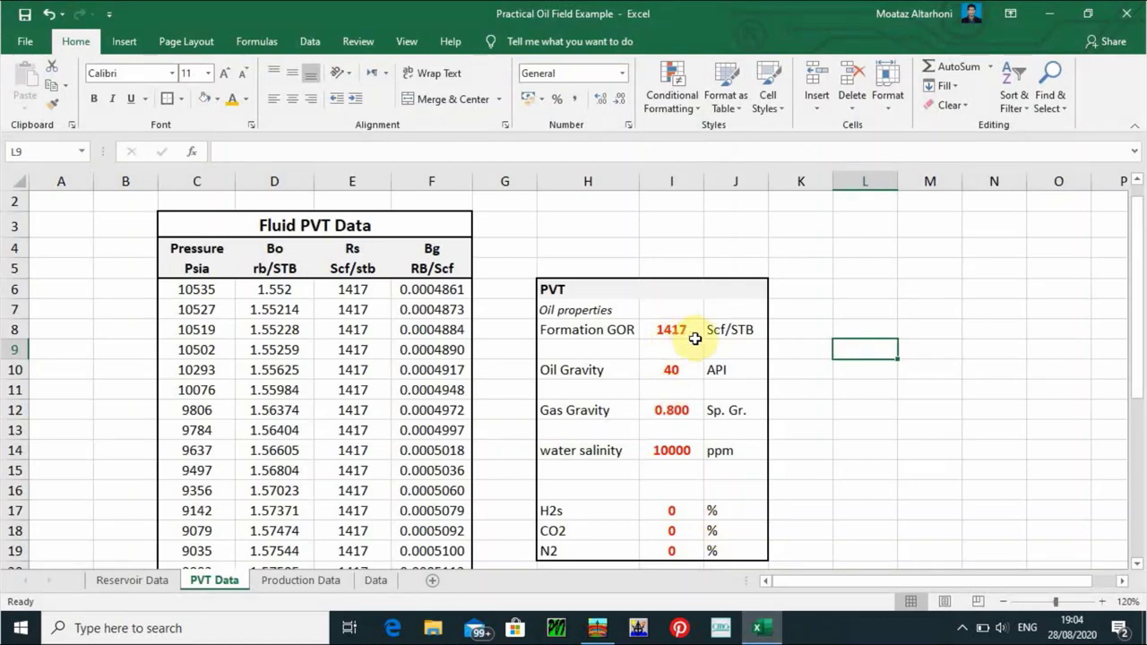
Switch to MBAL and set formation GOR to 1417 scf/STB, oil gravity to 40 API, gas gravity to 0.8 and water salinity to 10000 ppm
click(1047, 13)
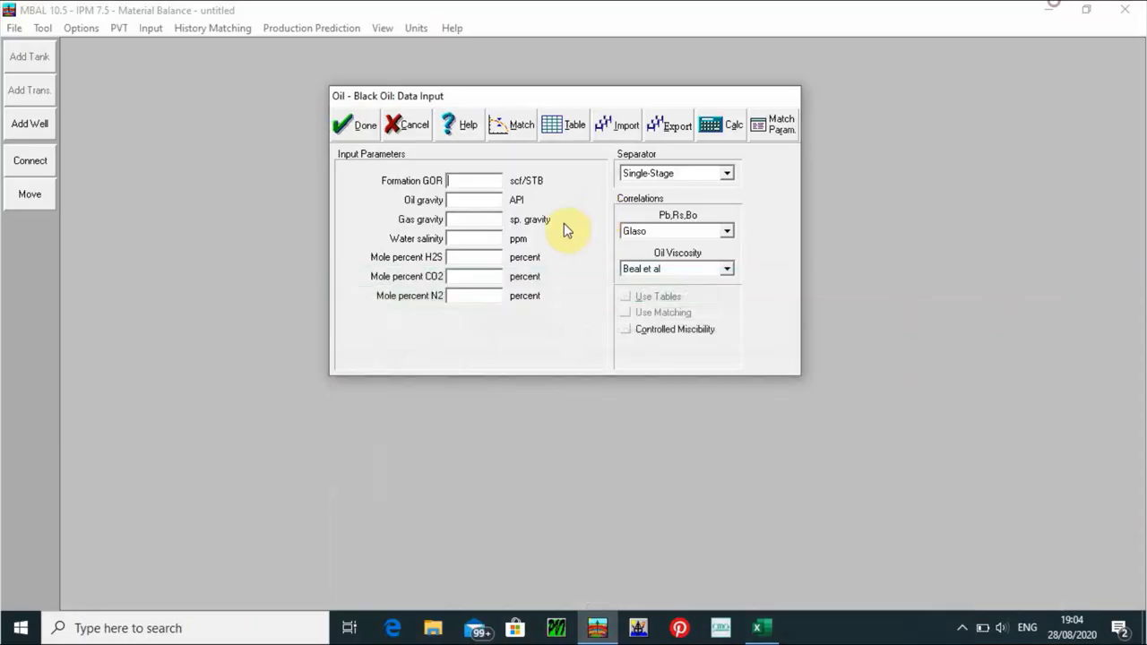
click(471, 182)
text(1417)
click(449, 200)
text(40)
click(467, 223)
text(0.8)
click(461, 241)
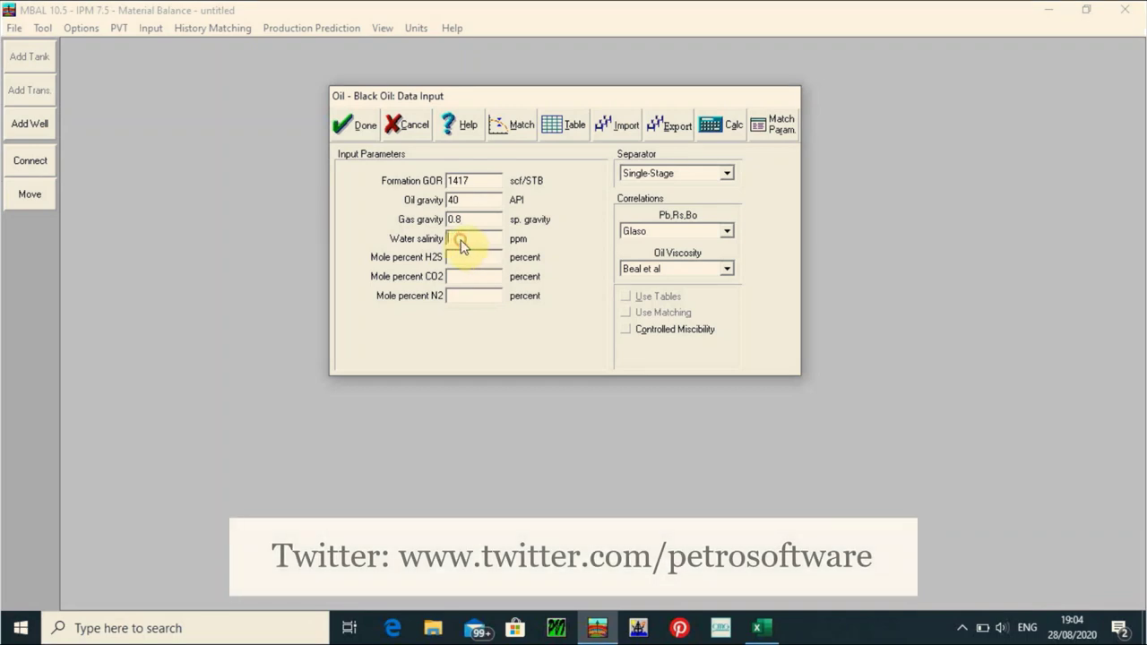
text(1000)
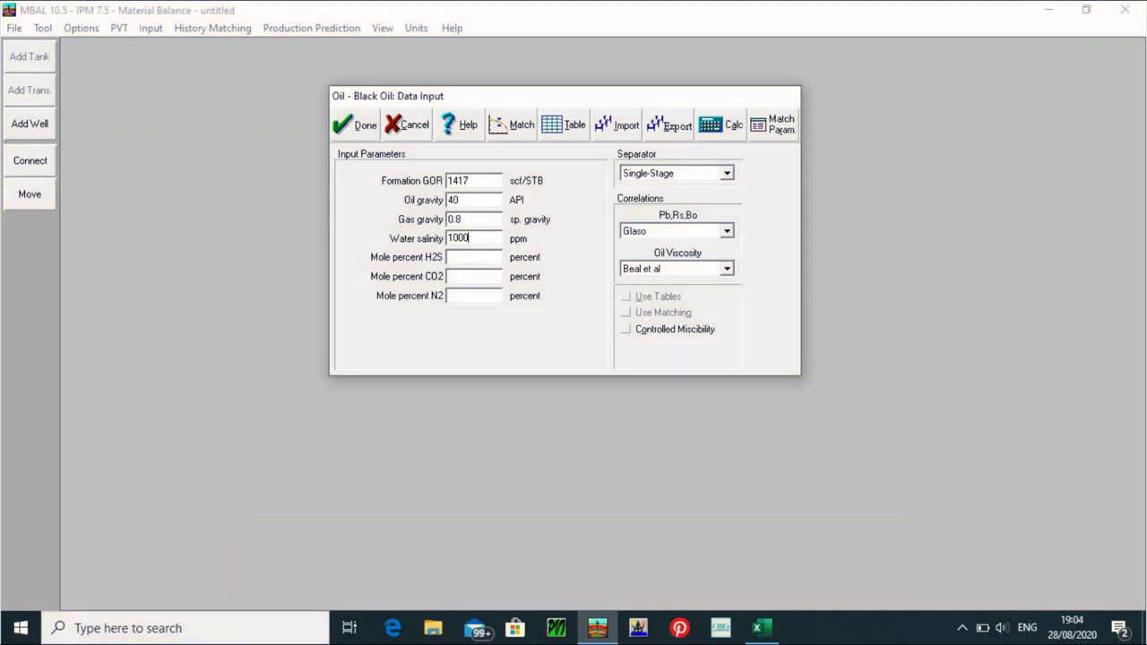
text(0)
Set the mole percents of H2S, CO2 and N2 to 0 in the black oil data input
click(461, 258)
click(464, 280)
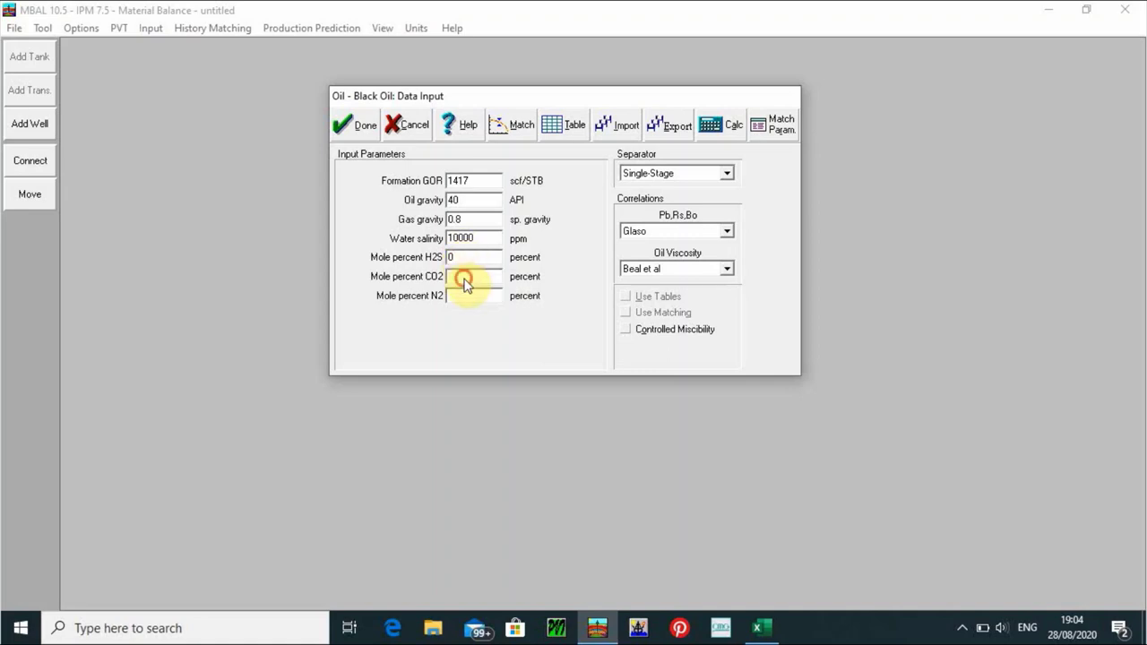
text(0)
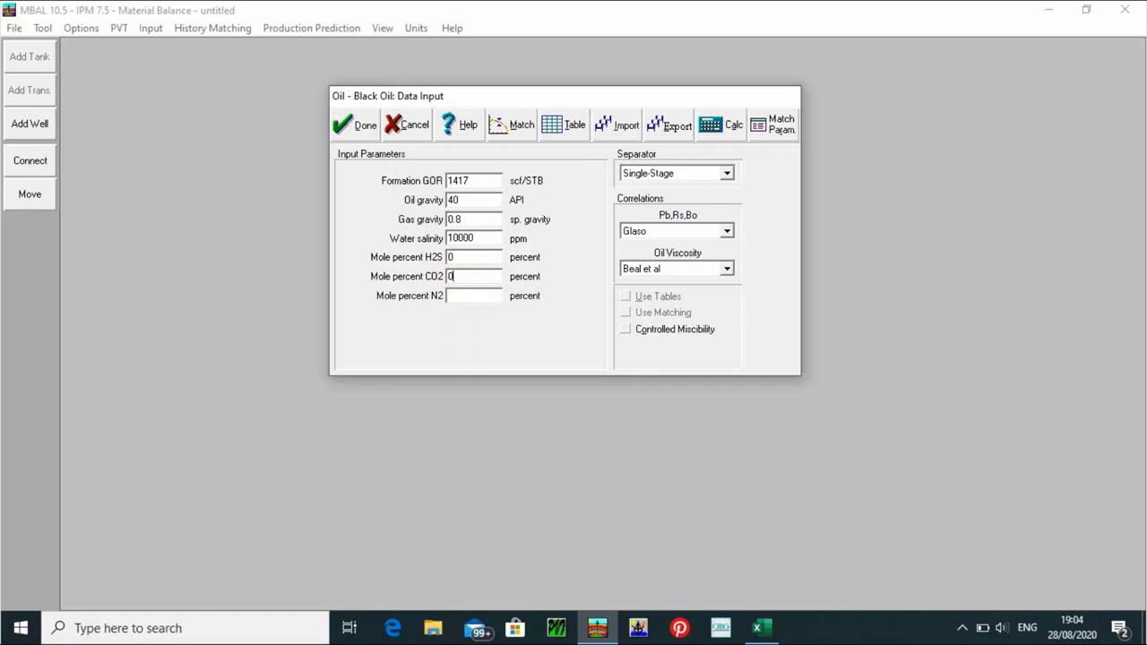
click(465, 296)
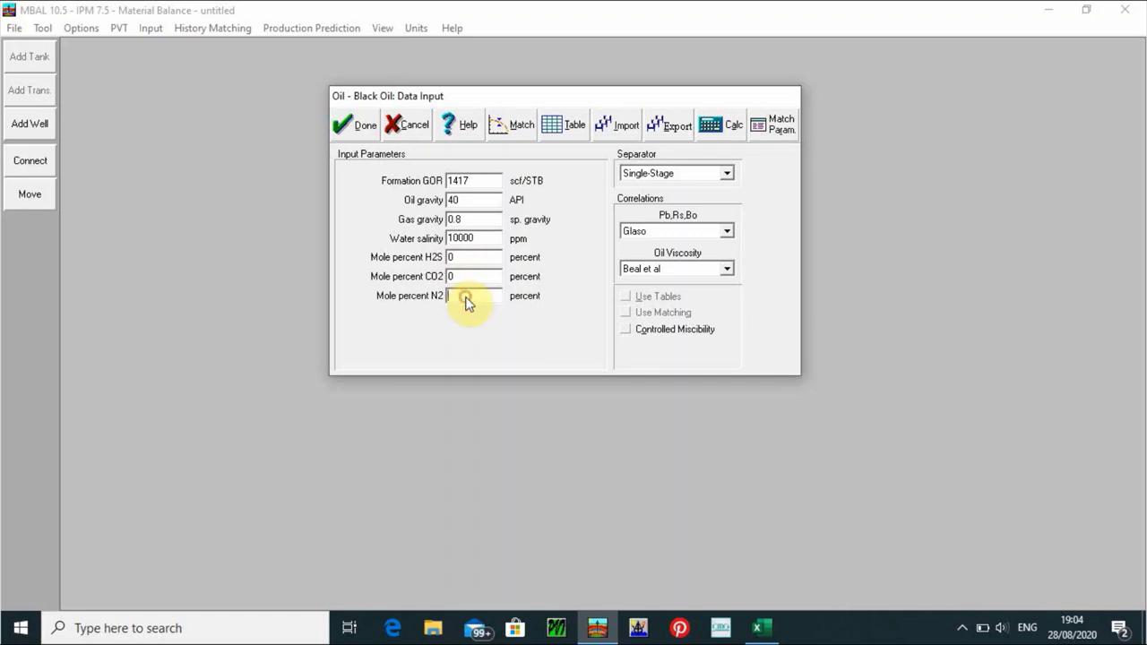
text(0)
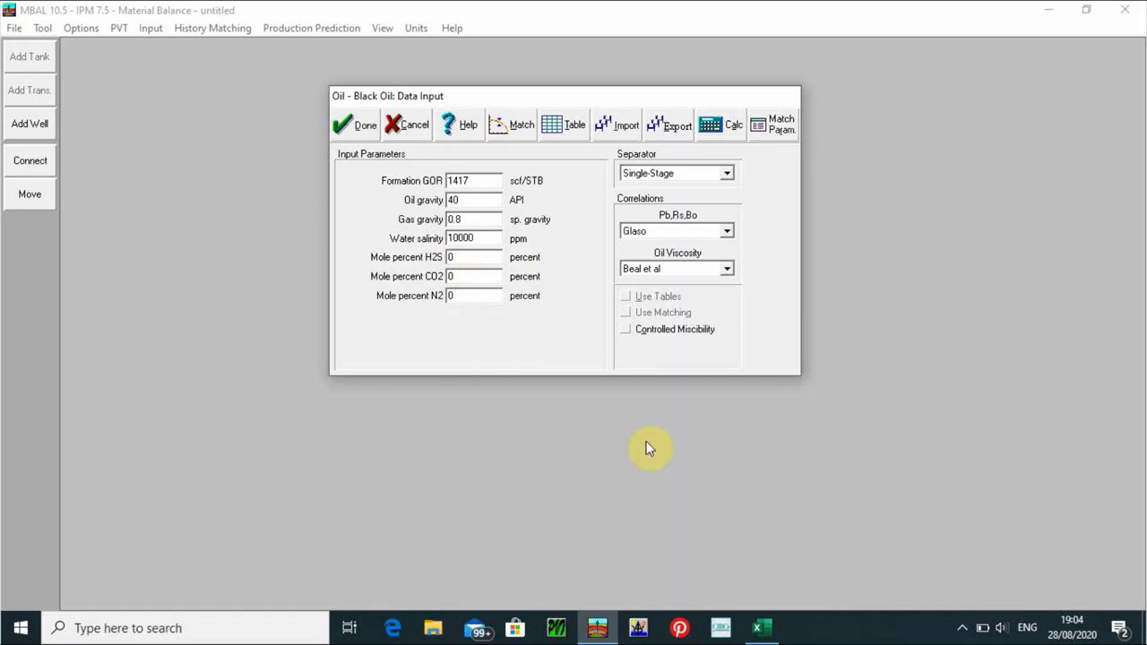
Review the fluid PVT data in the Excel workbook, and open the flash PVT table from MBAL's black oil data input
click(762, 632)
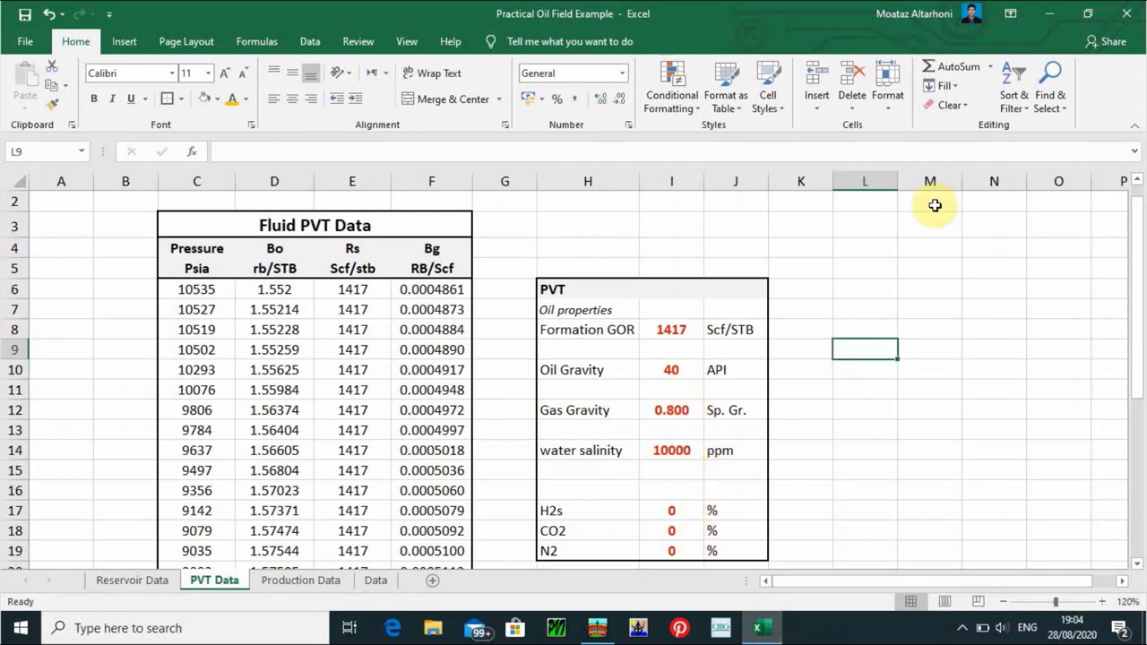
click(1052, 13)
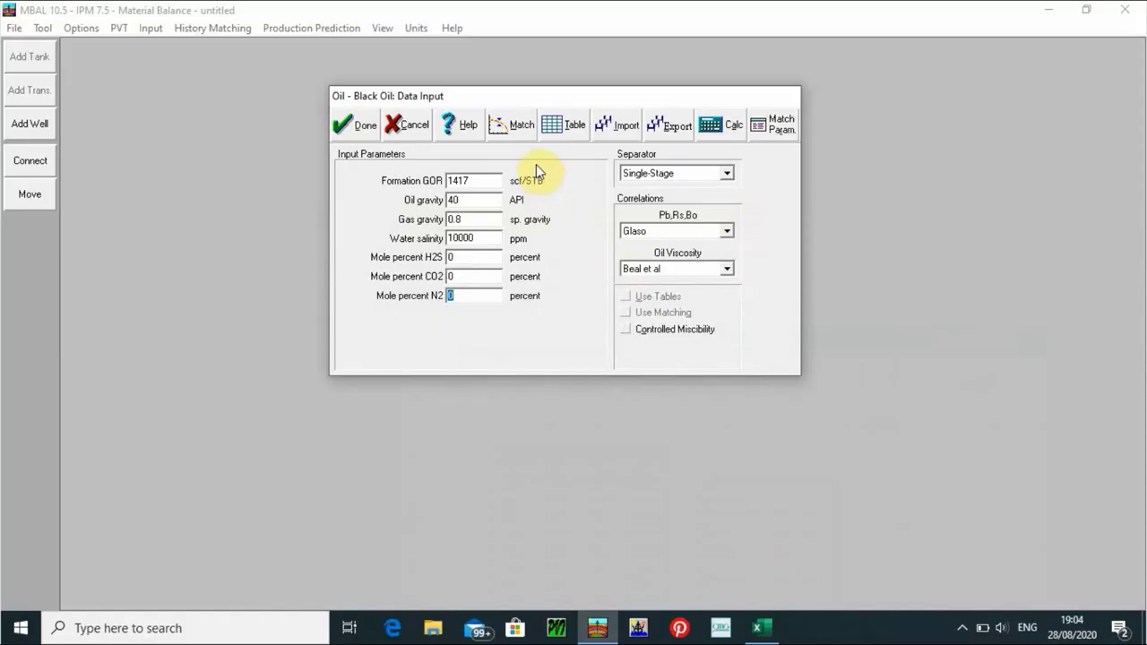
click(573, 129)
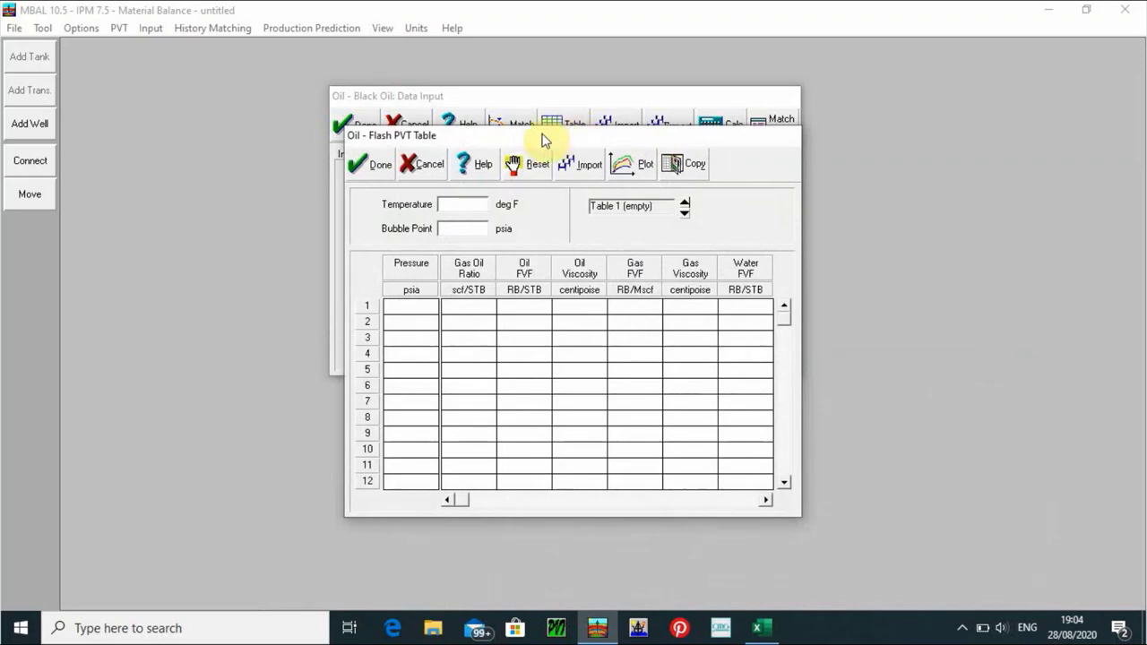
drag(537, 138, 546, 98)
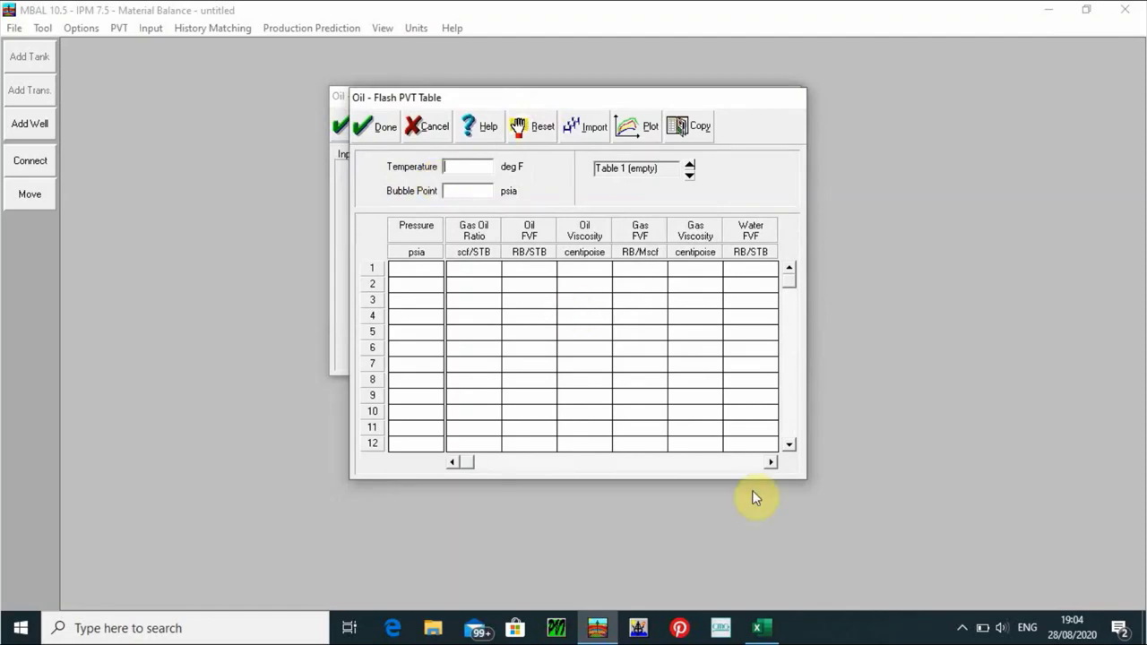
Look up the Reservoir Data sheet in Excel and set MBAL's flash PVT table temperature to 212 deg F and bubble point to 8104 psia
click(776, 624)
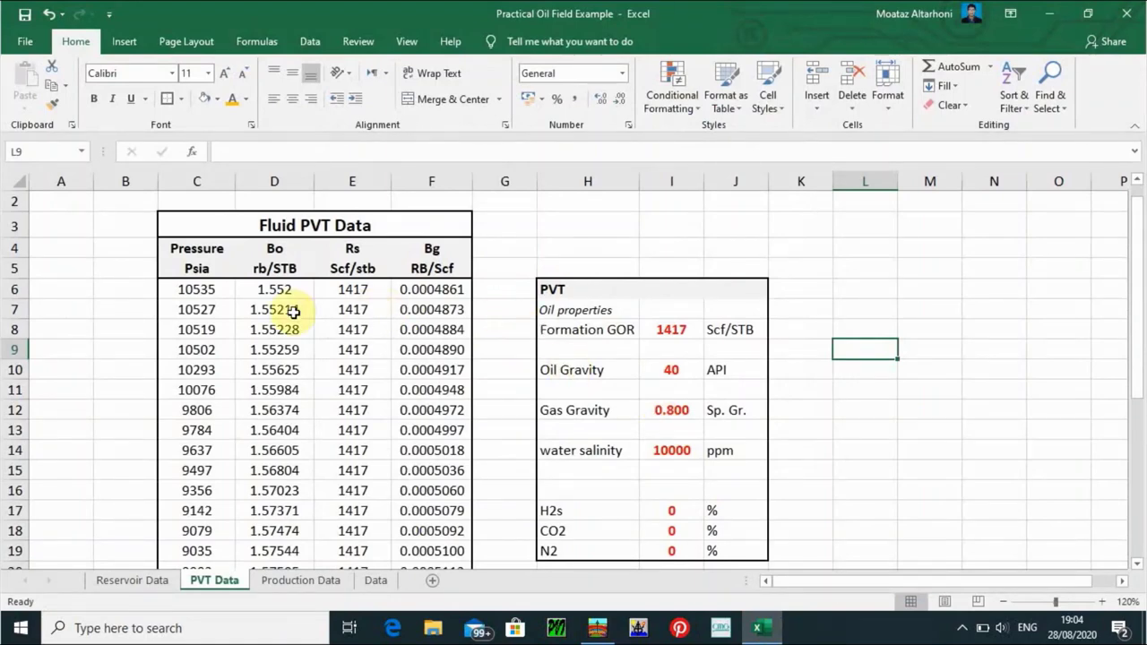
click(159, 583)
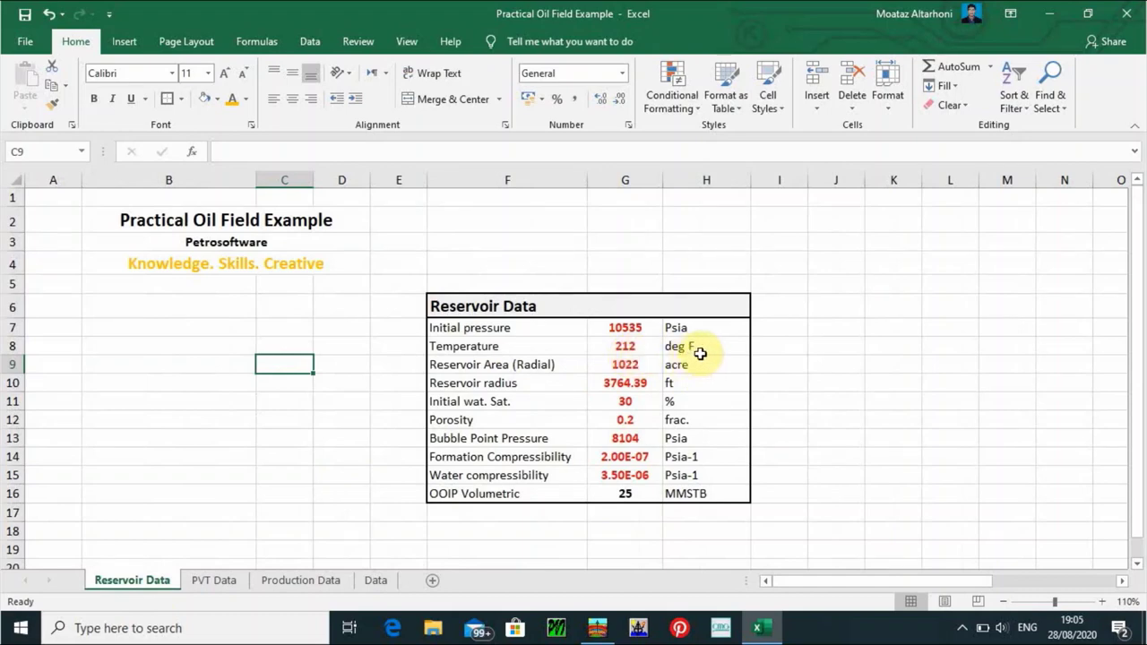
click(598, 633)
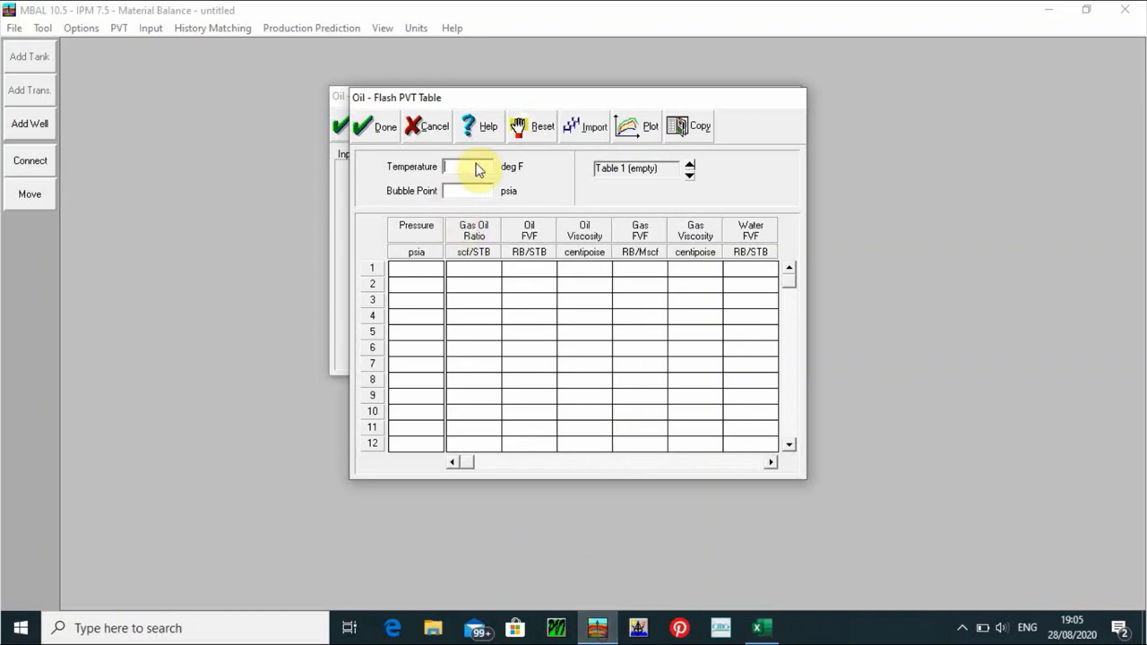
text(212)
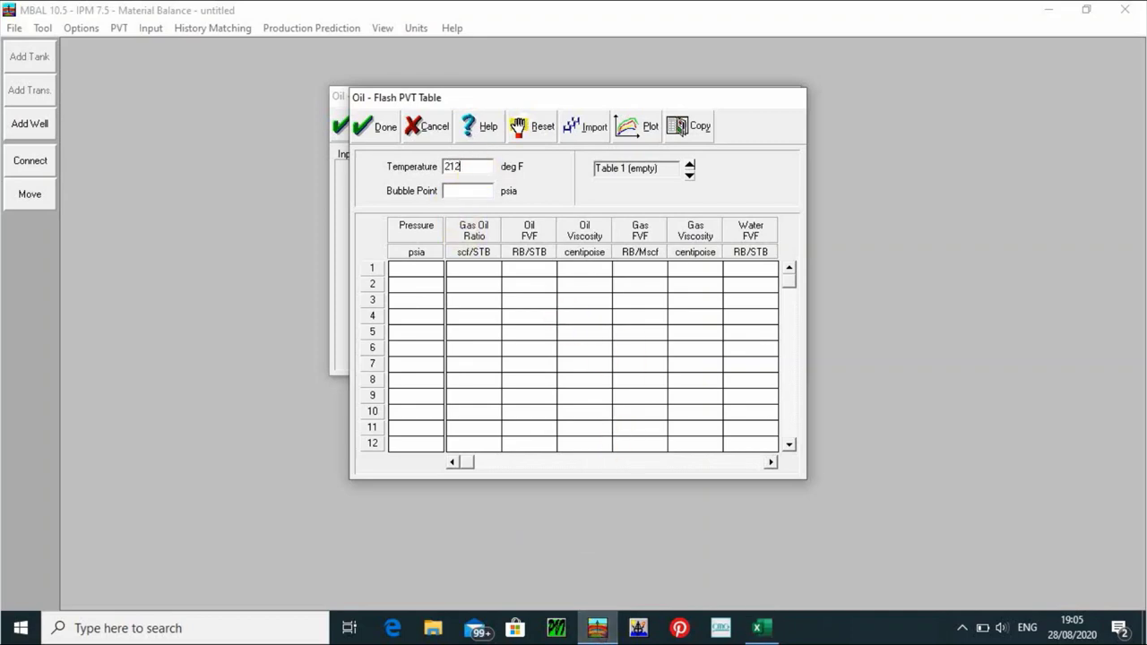
click(444, 195)
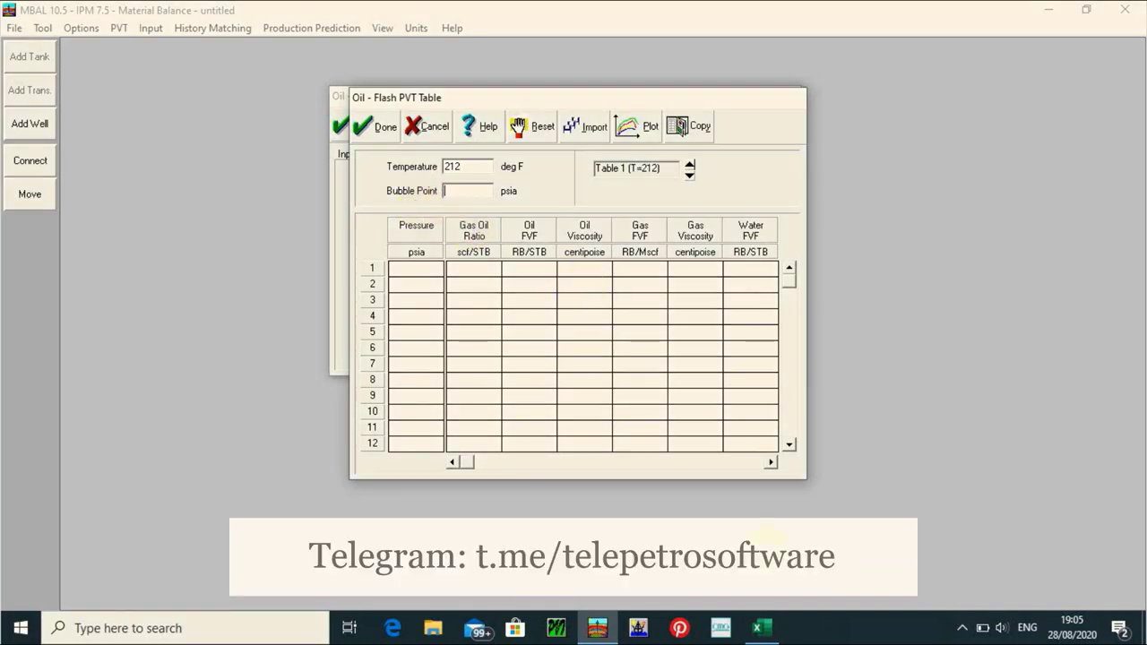
click(770, 635)
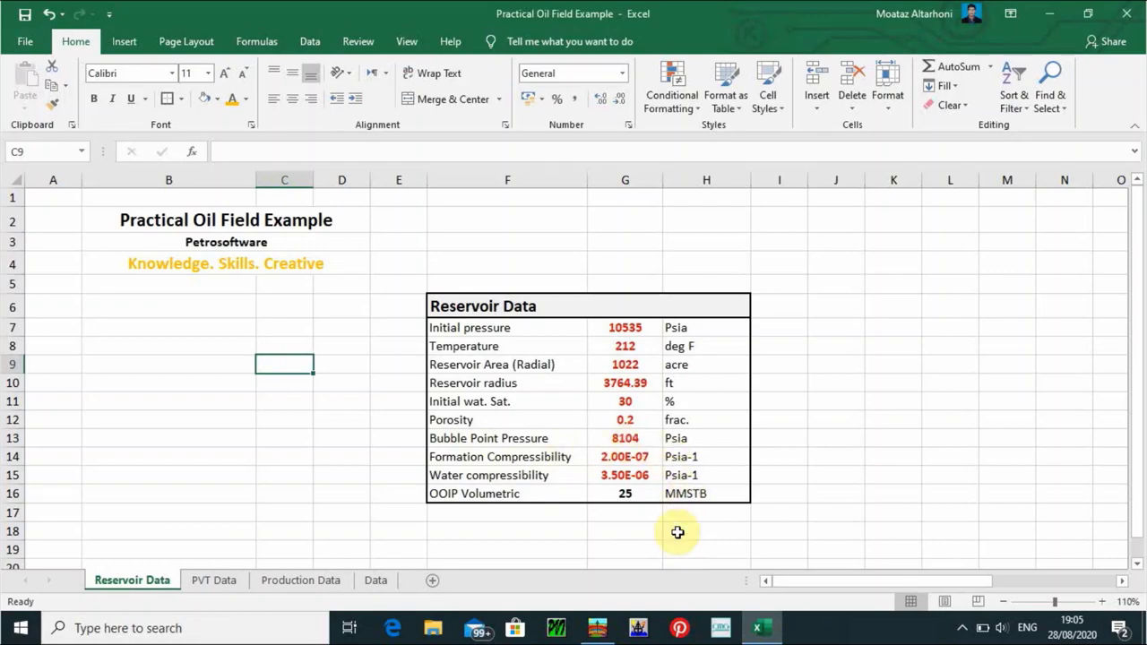
click(596, 625)
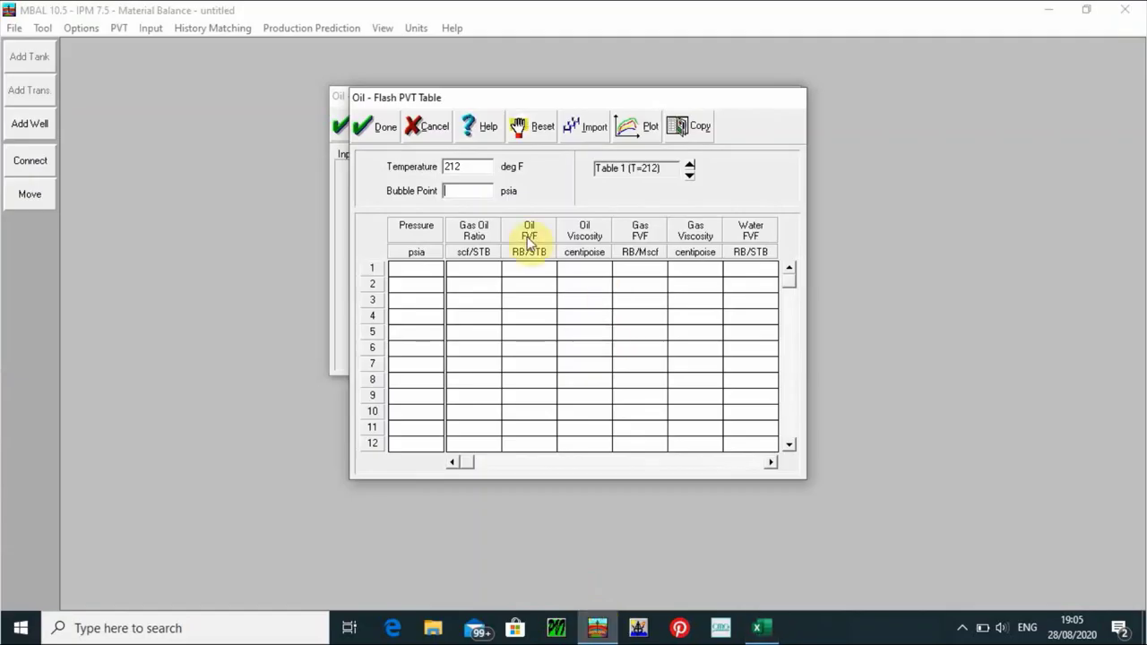
text(8104)
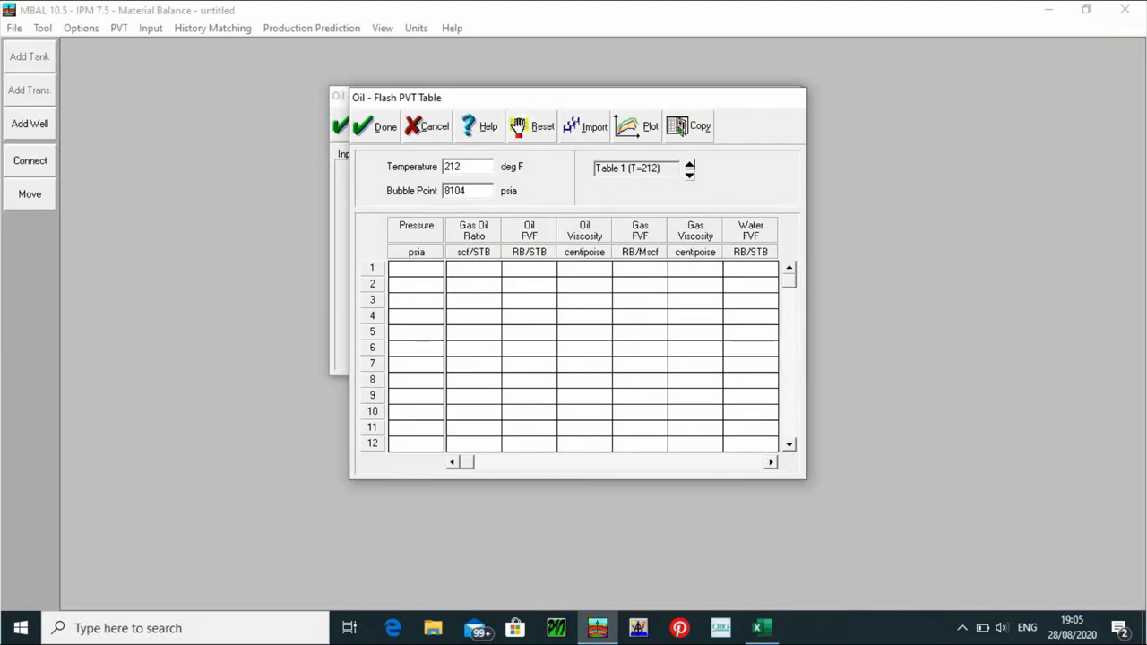
Switch to Excel and copy all pressure, Bo, Rs and Bg values, C6:F33, from the PVT Data sheet
click(426, 269)
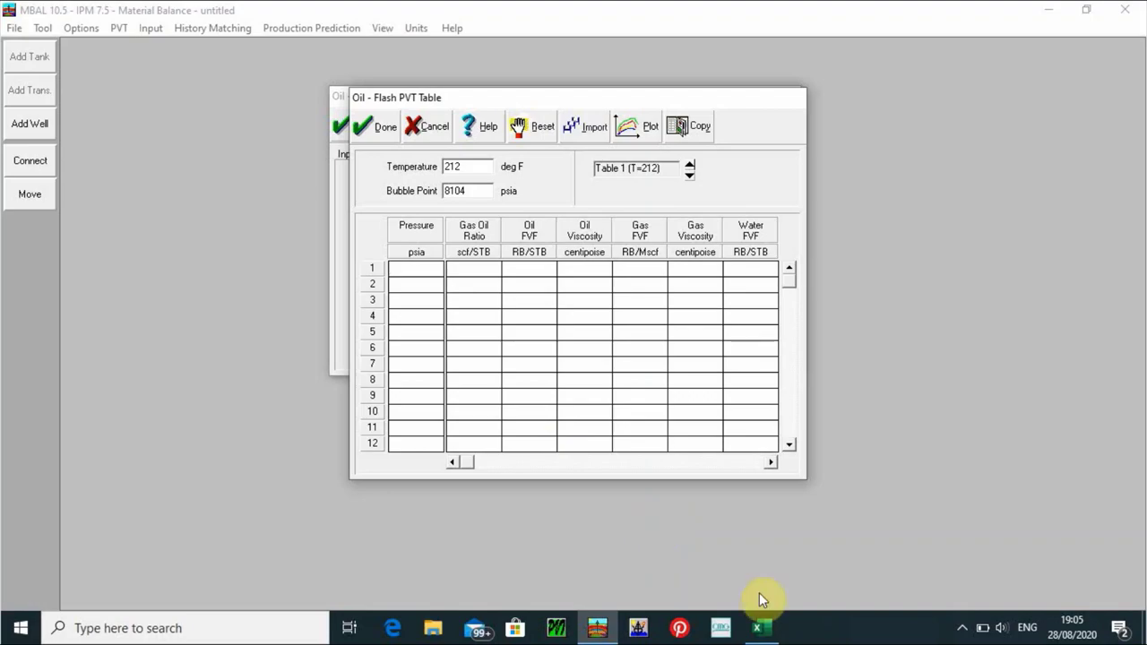
click(762, 627)
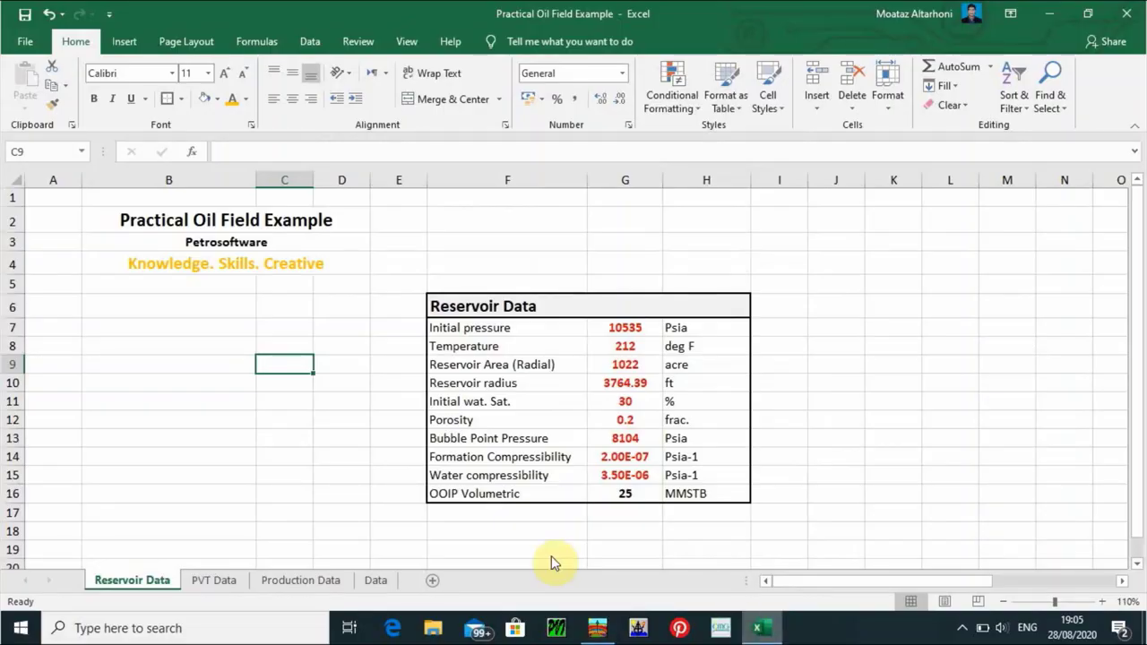
click(215, 582)
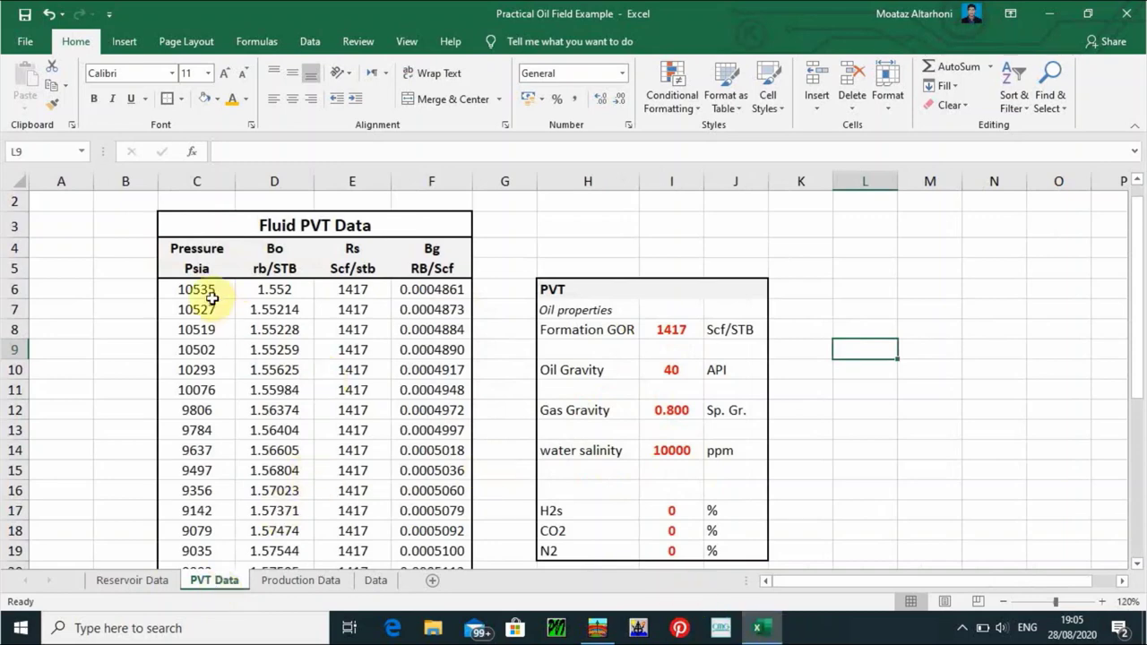
drag(212, 298, 410, 521)
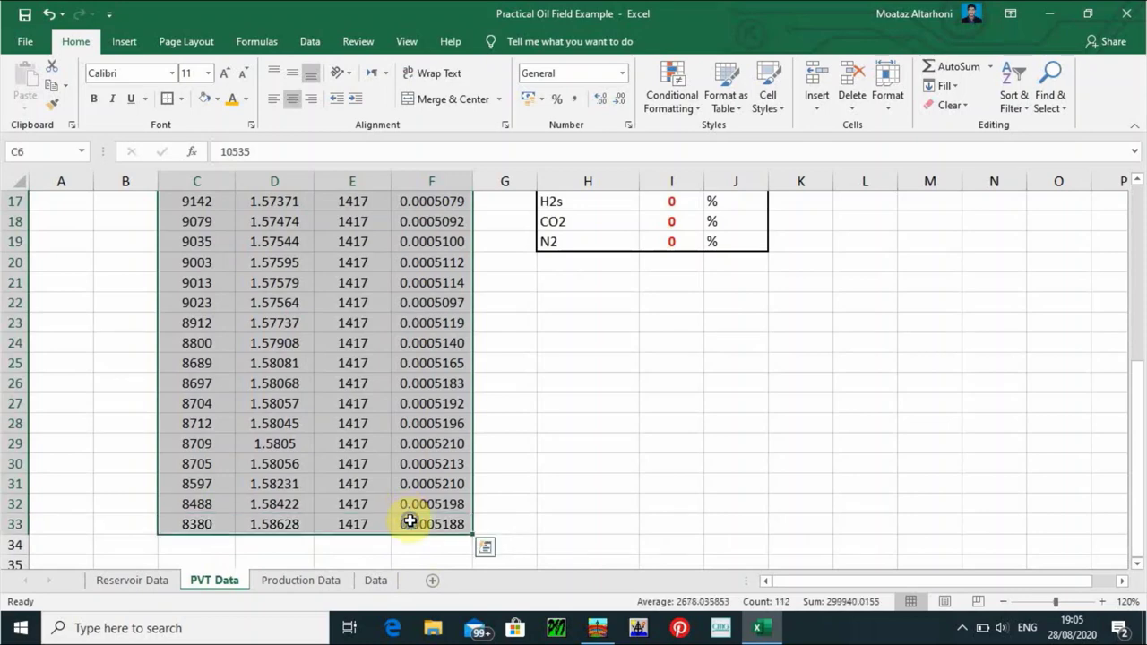
right_click(409, 520)
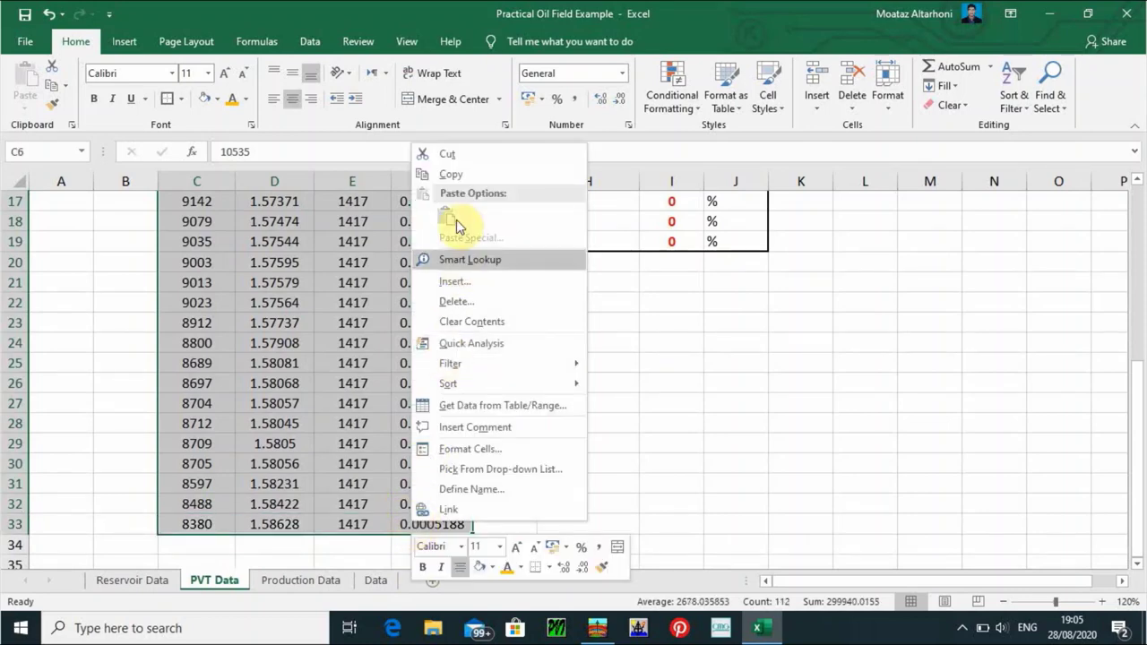
click(448, 173)
scroll(451, 169, up, 5)
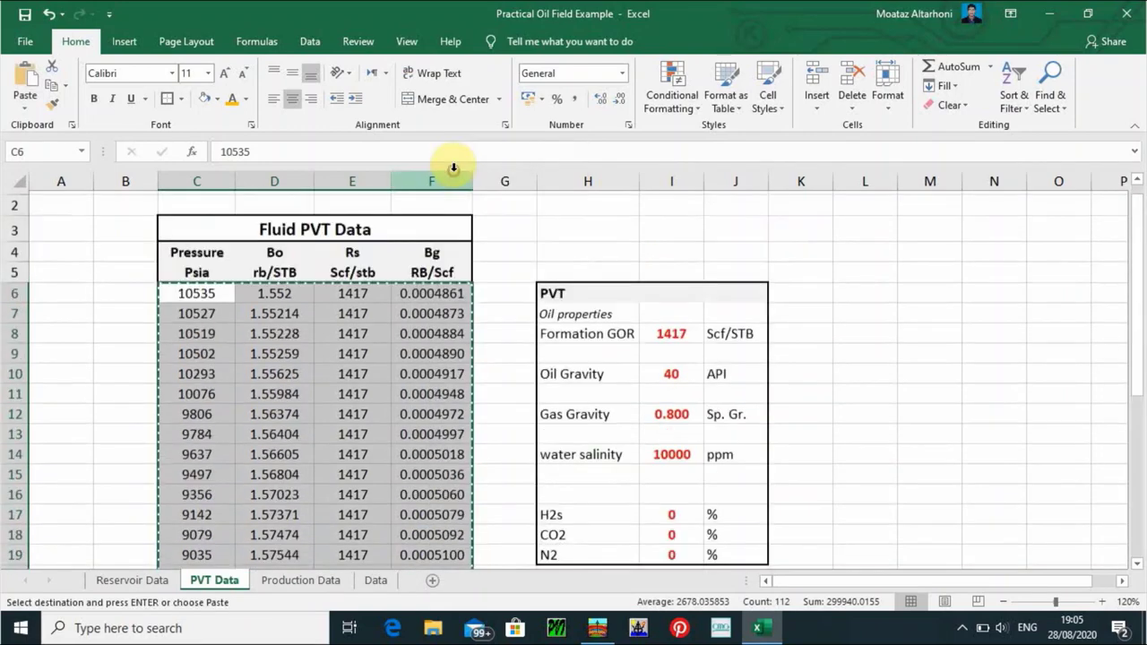
scroll(453, 169, up, 1)
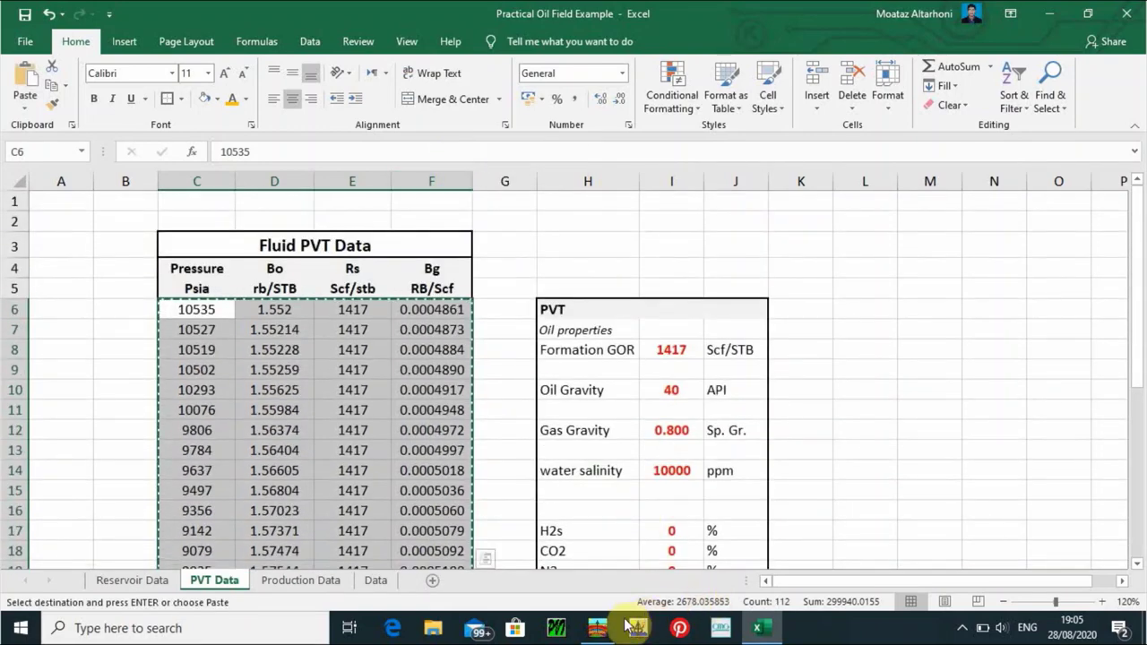
Try to paste the copied PVT data into MBAL's flash PVT table, and clear the table
click(587, 614)
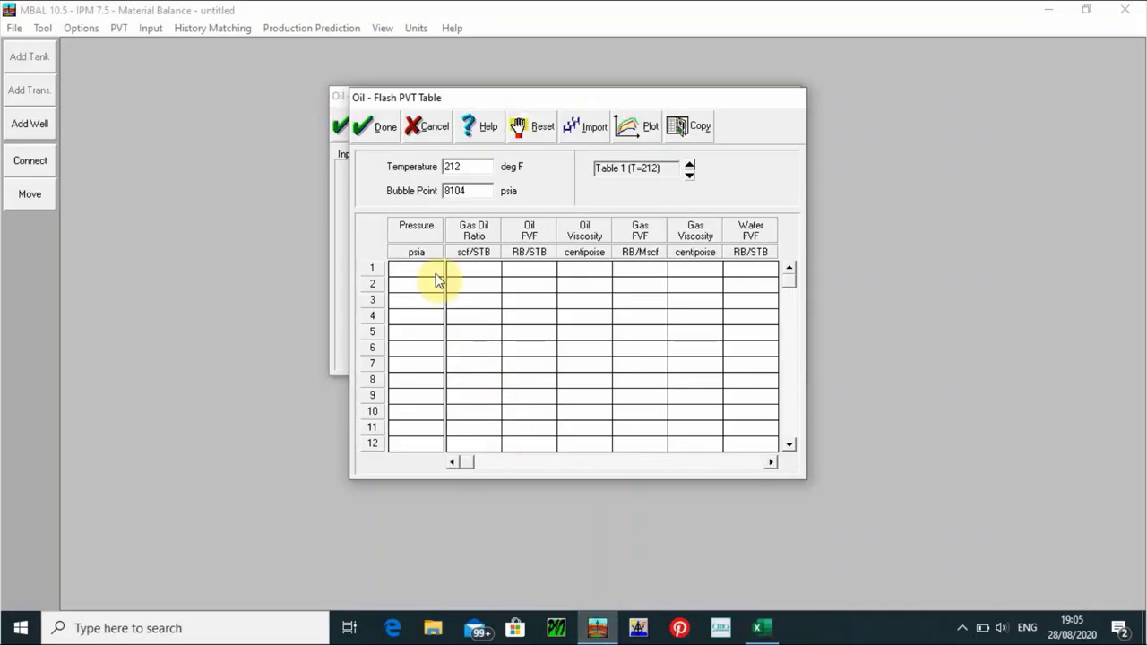
right_click(406, 236)
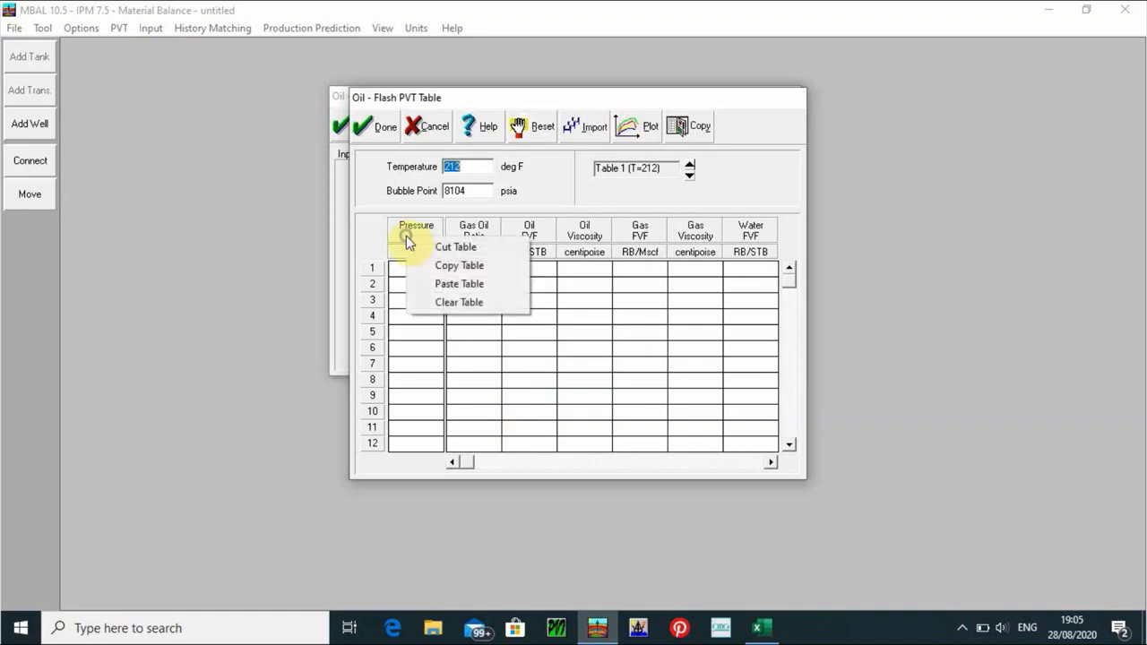
click(459, 283)
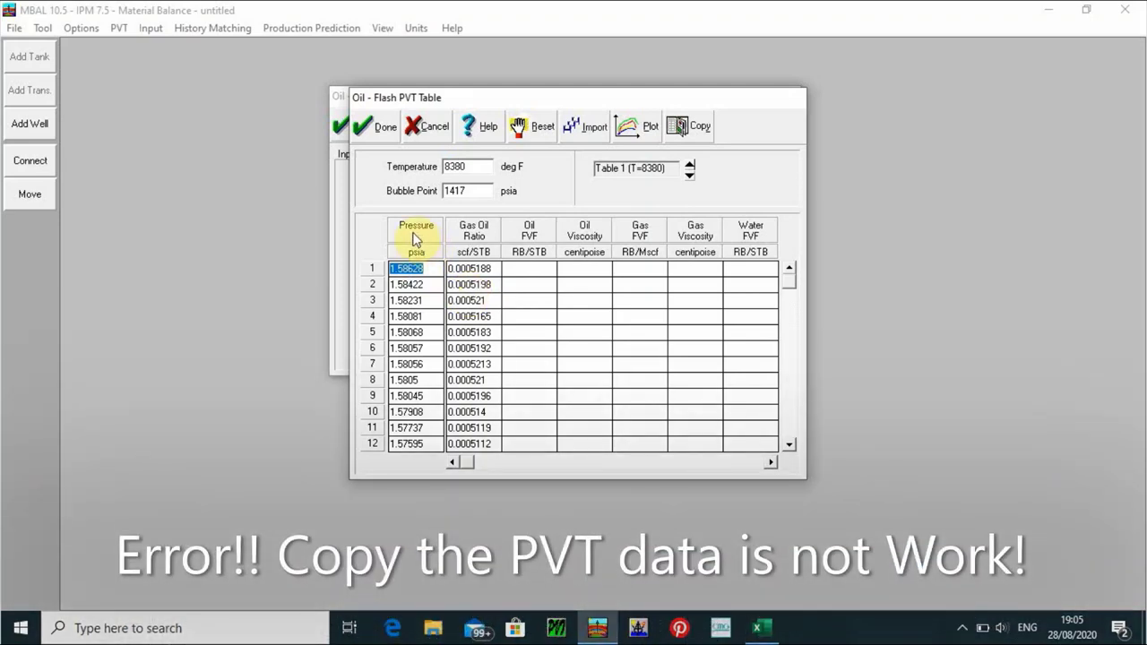
right_click(414, 238)
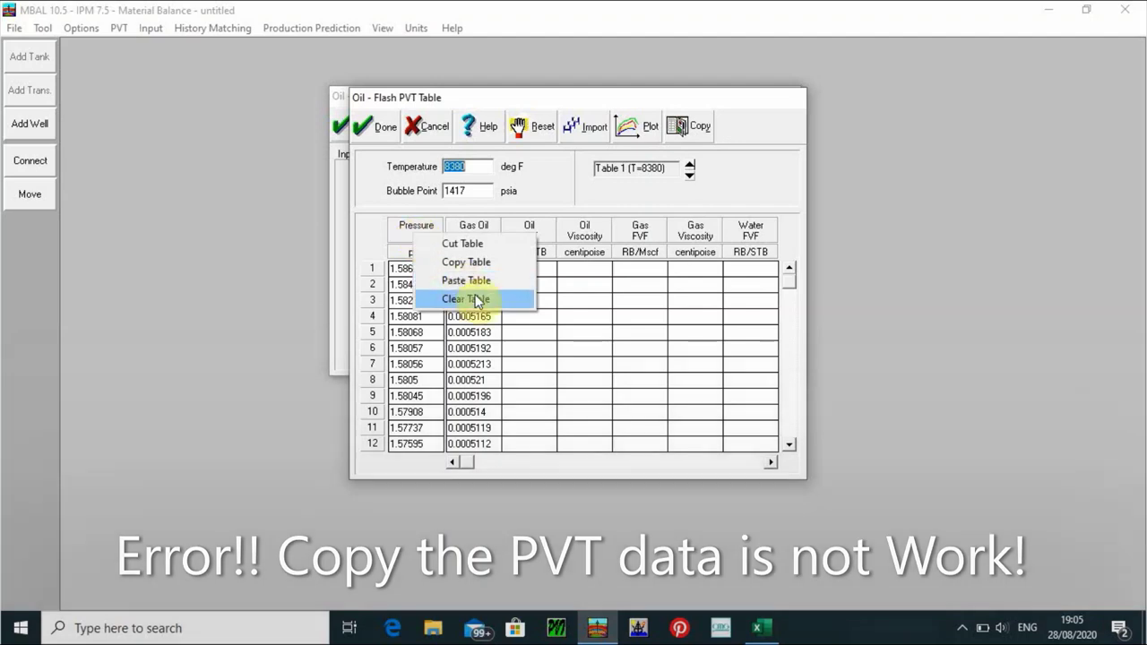
click(477, 300)
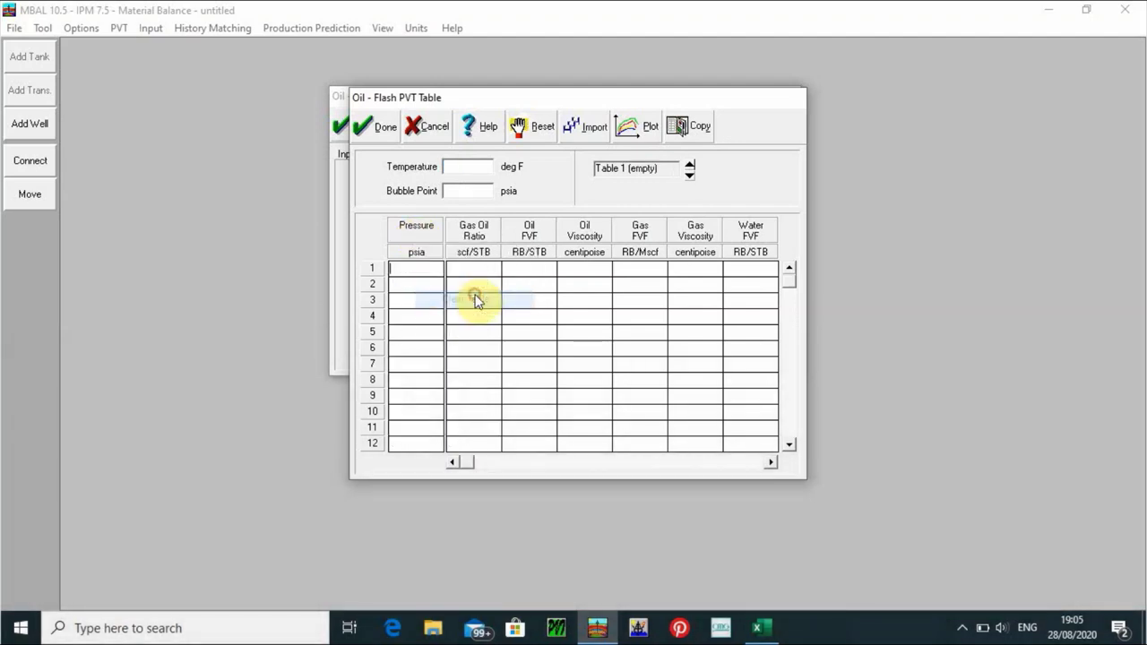
Enter a temperature of 212 deg F and a bubble point of 8104 psia in the cleared flash PVT table
click(457, 166)
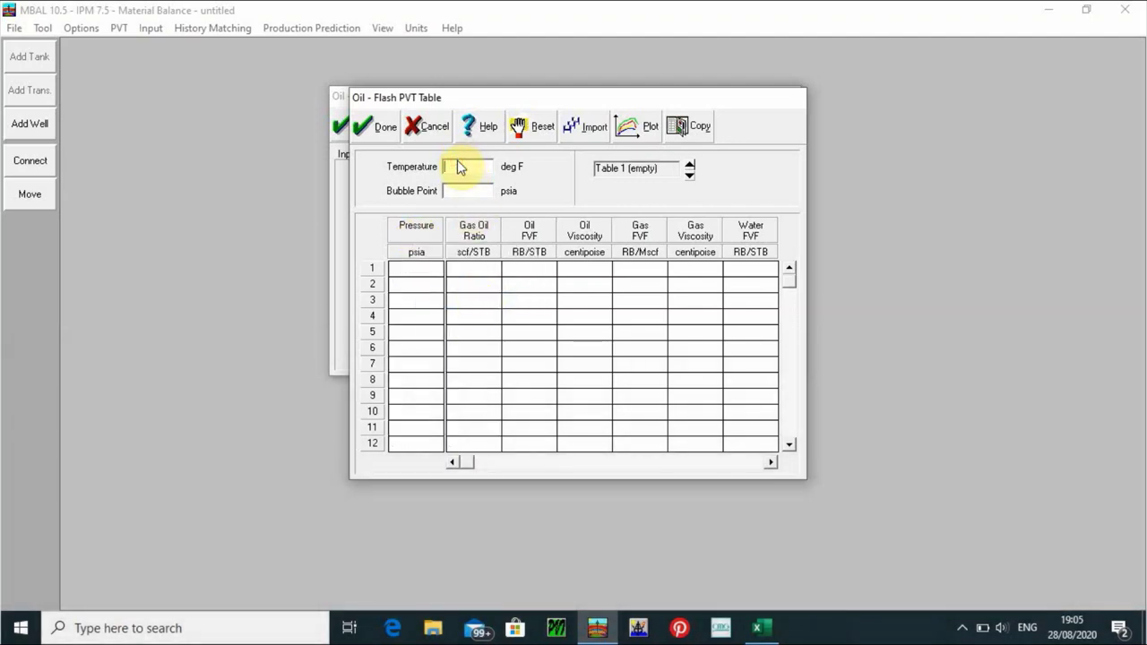
text(212)
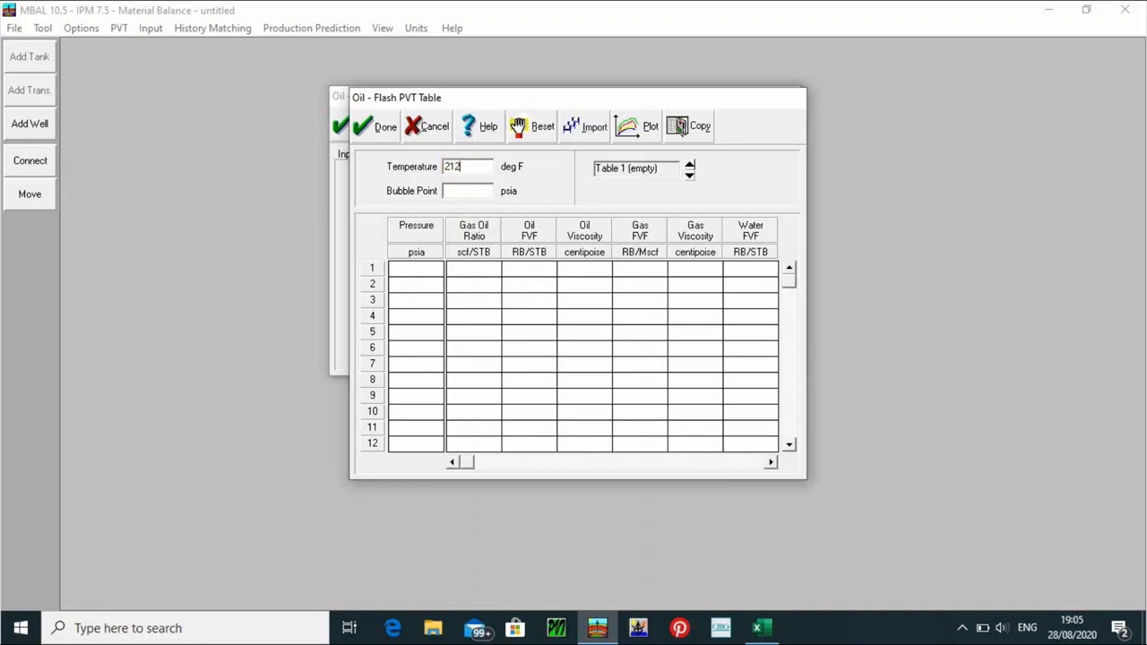
click(471, 192)
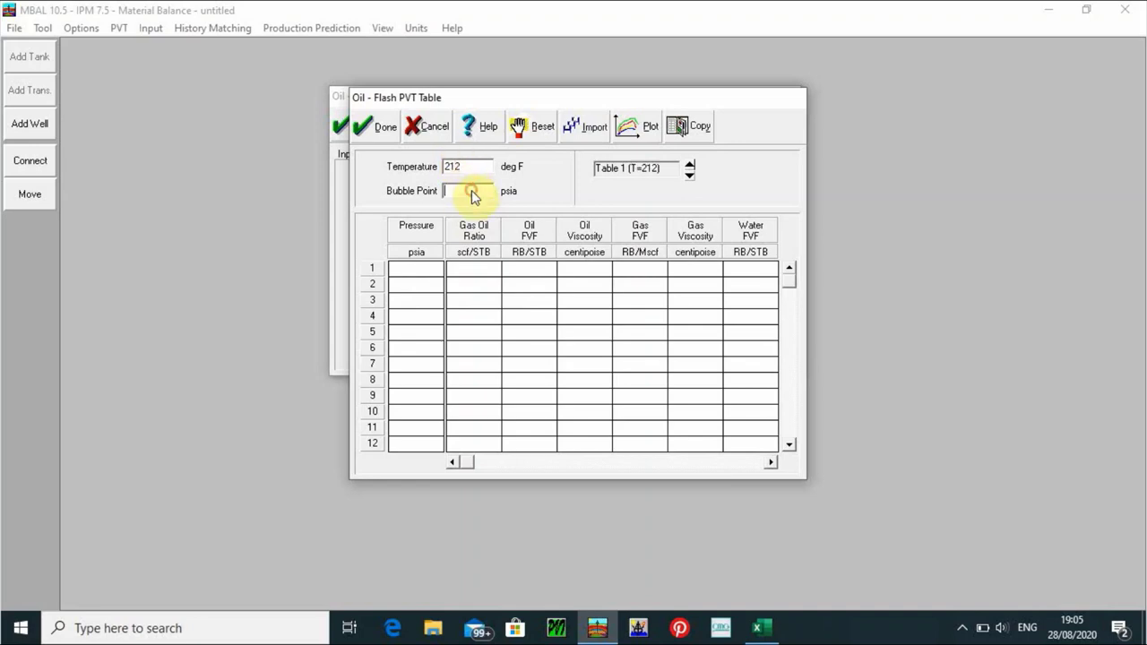
text(8104)
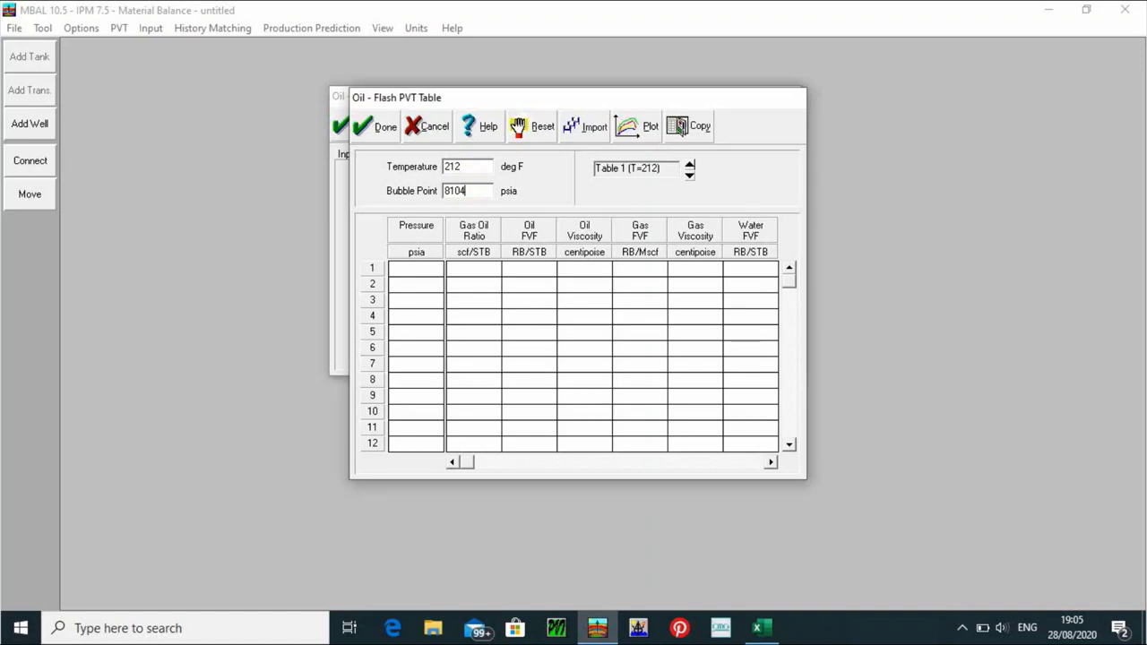
Examine the file types available for importing PVT data into the flash PVT table, and cancel the import
mouse_move(779, 619)
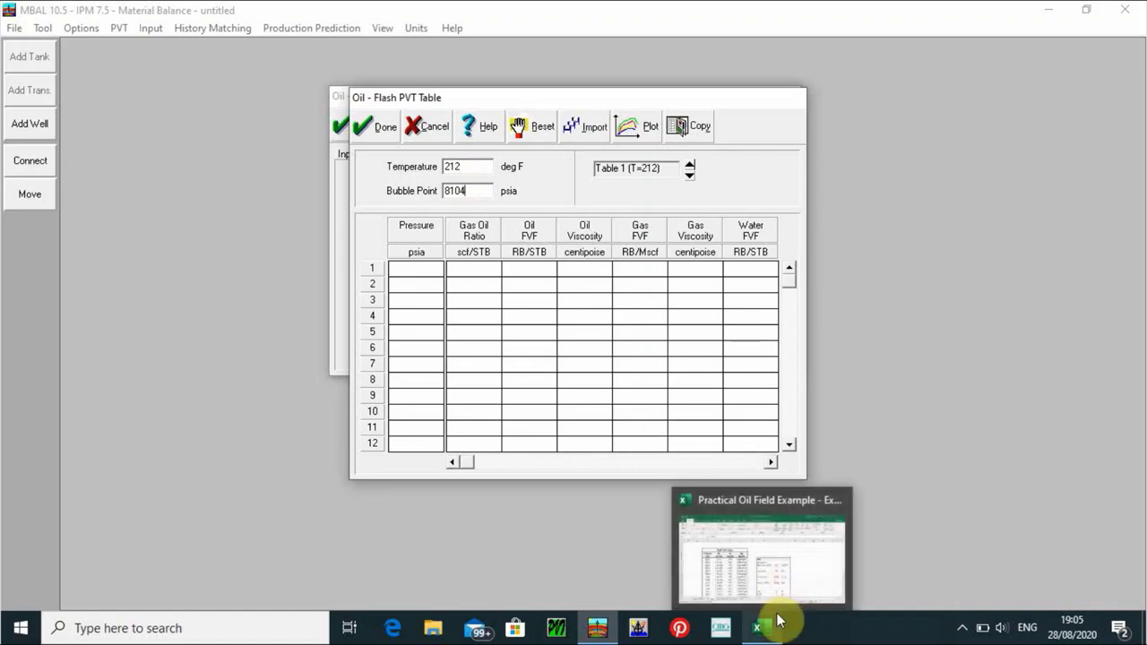
mouse_move(772, 576)
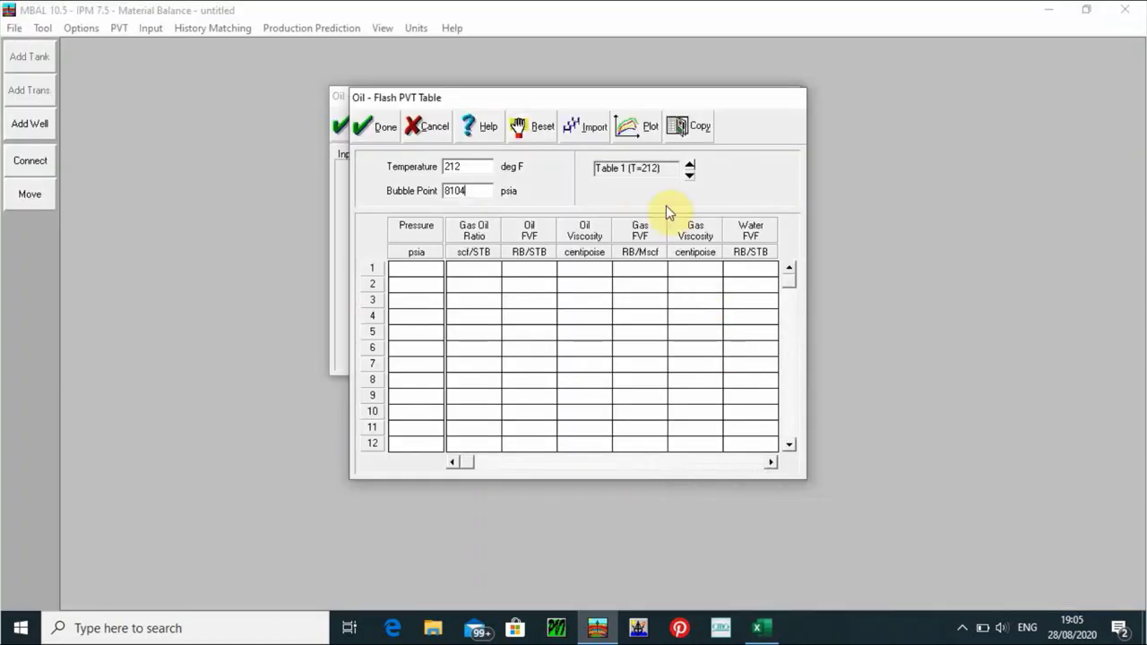
click(596, 134)
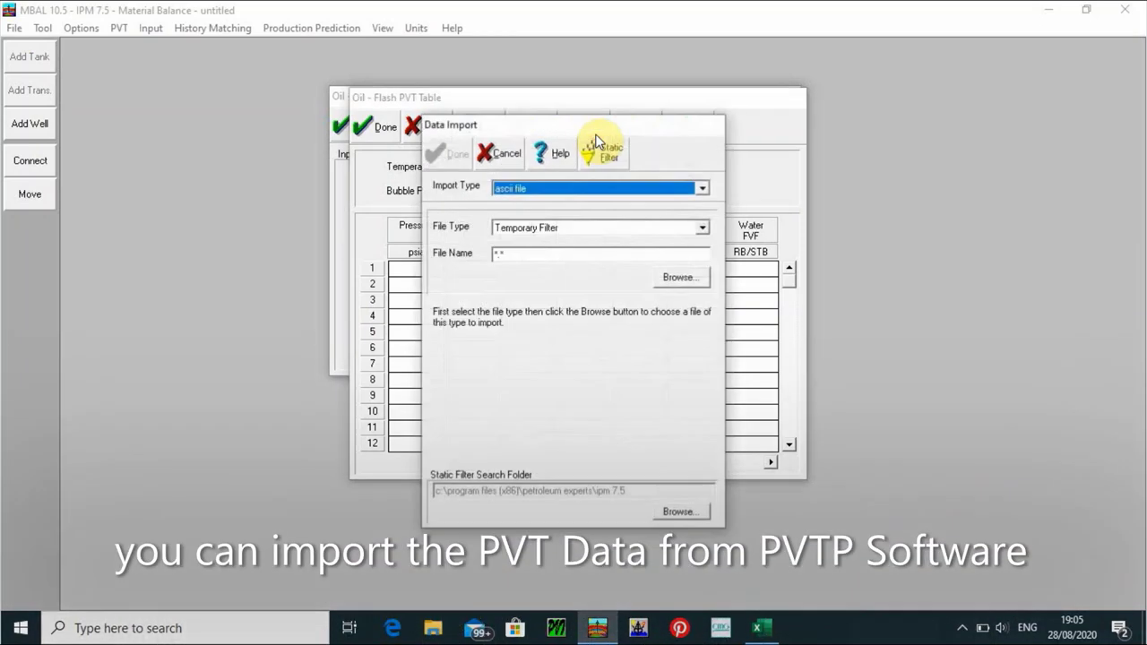
click(610, 231)
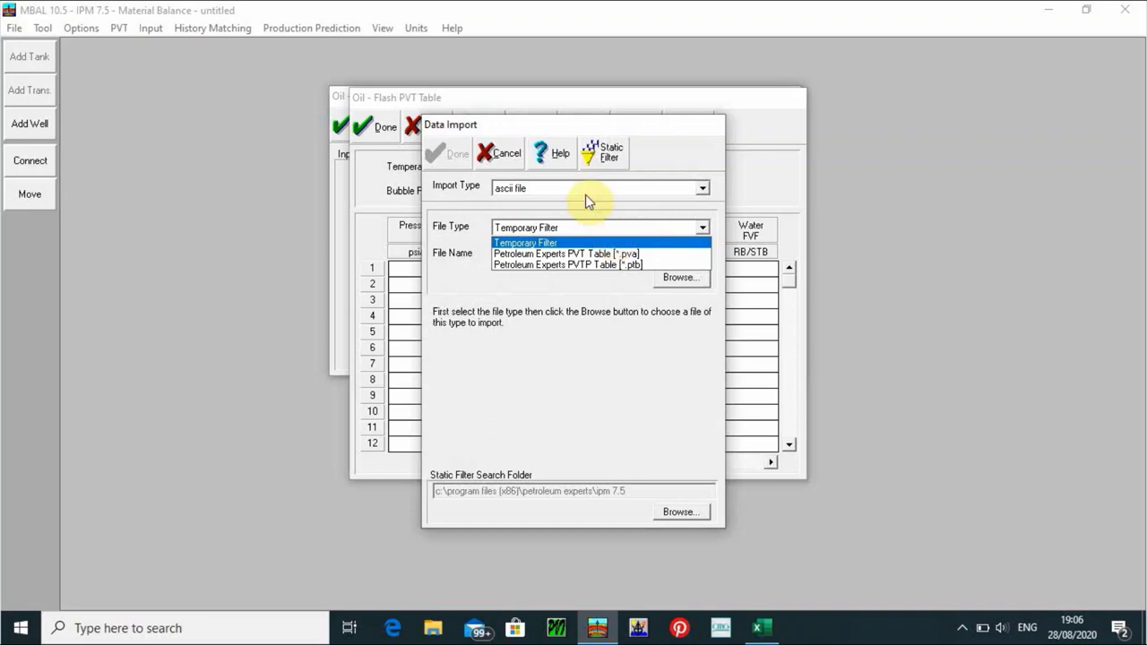
click(499, 152)
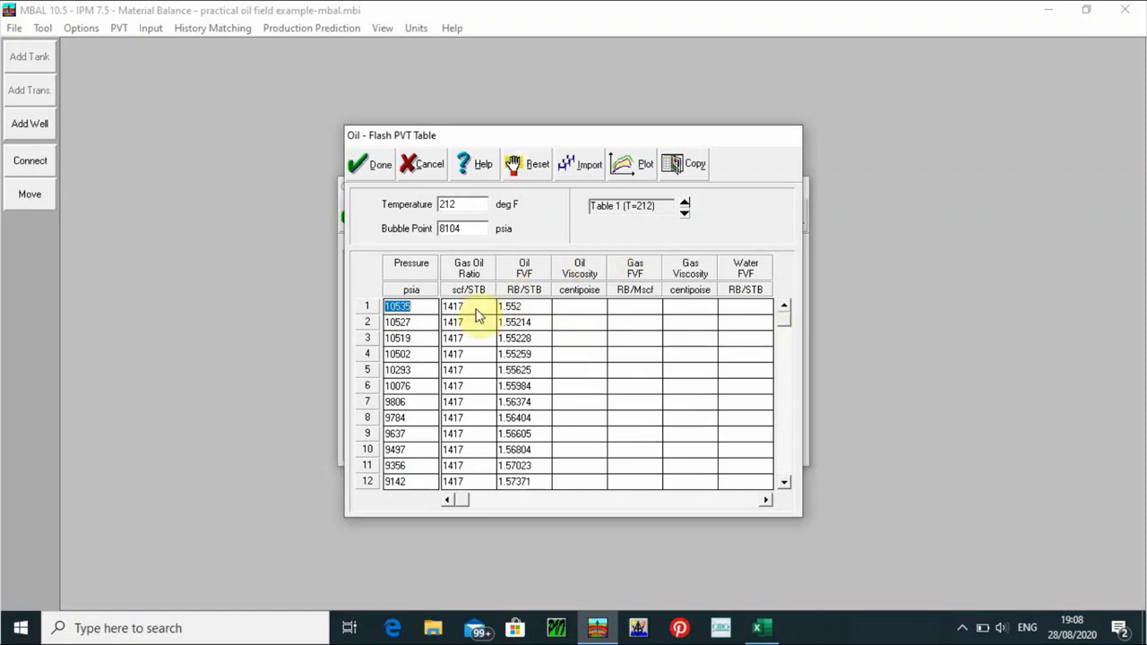
Plot the flash table's gas oil ratio and oil FVF against pressure, and return to the table
click(617, 174)
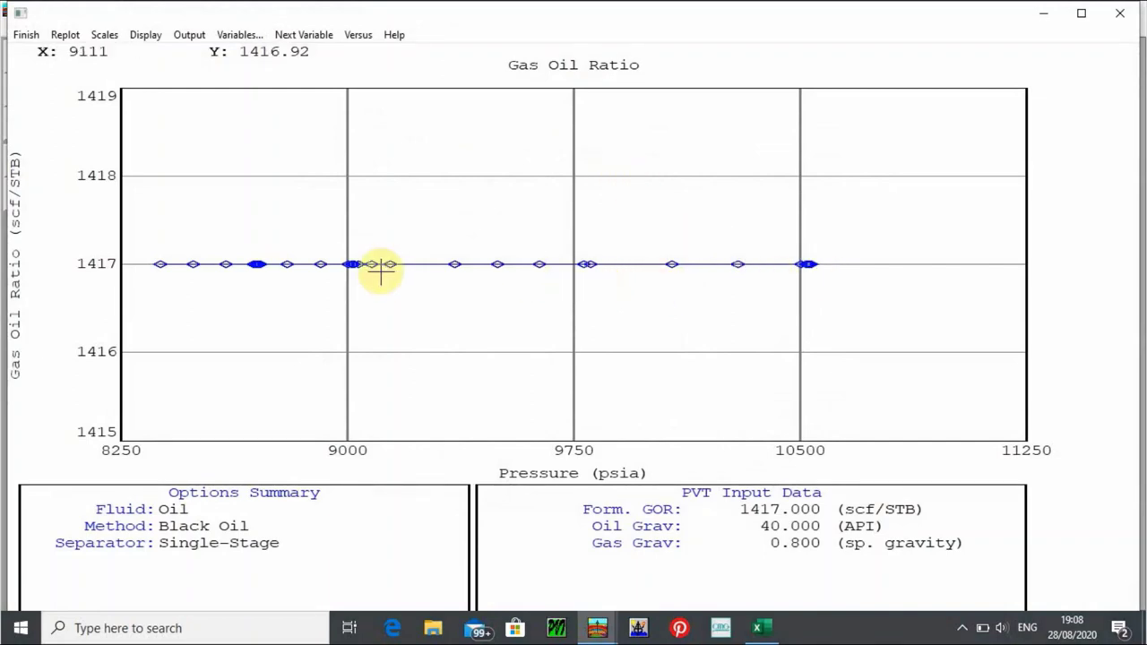
click(301, 36)
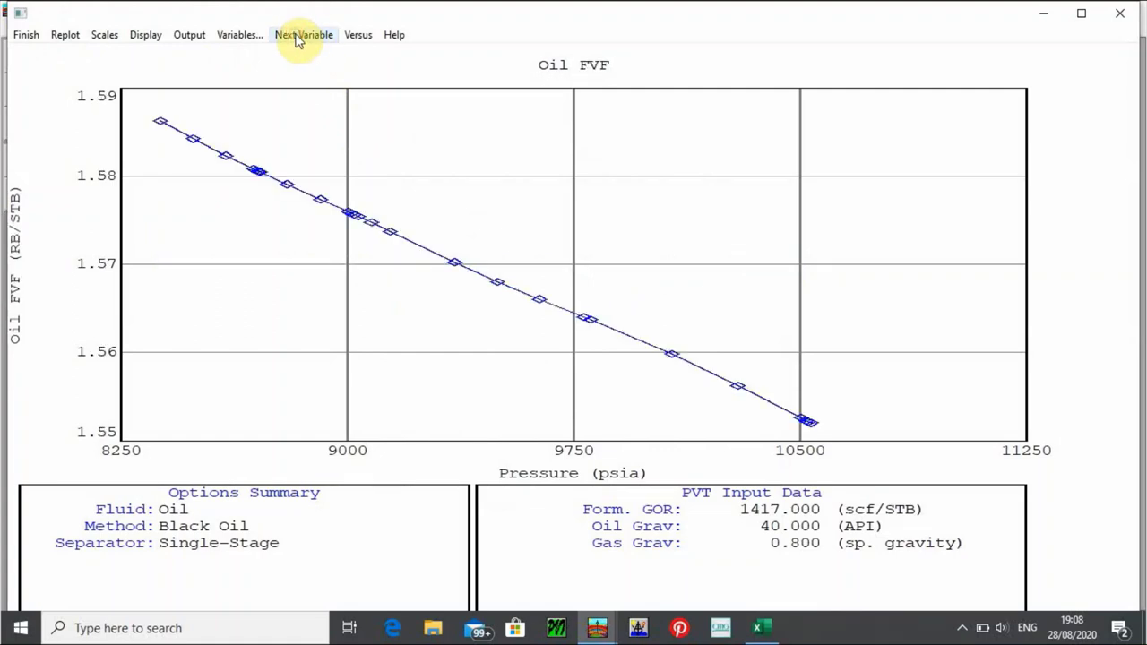
click(298, 42)
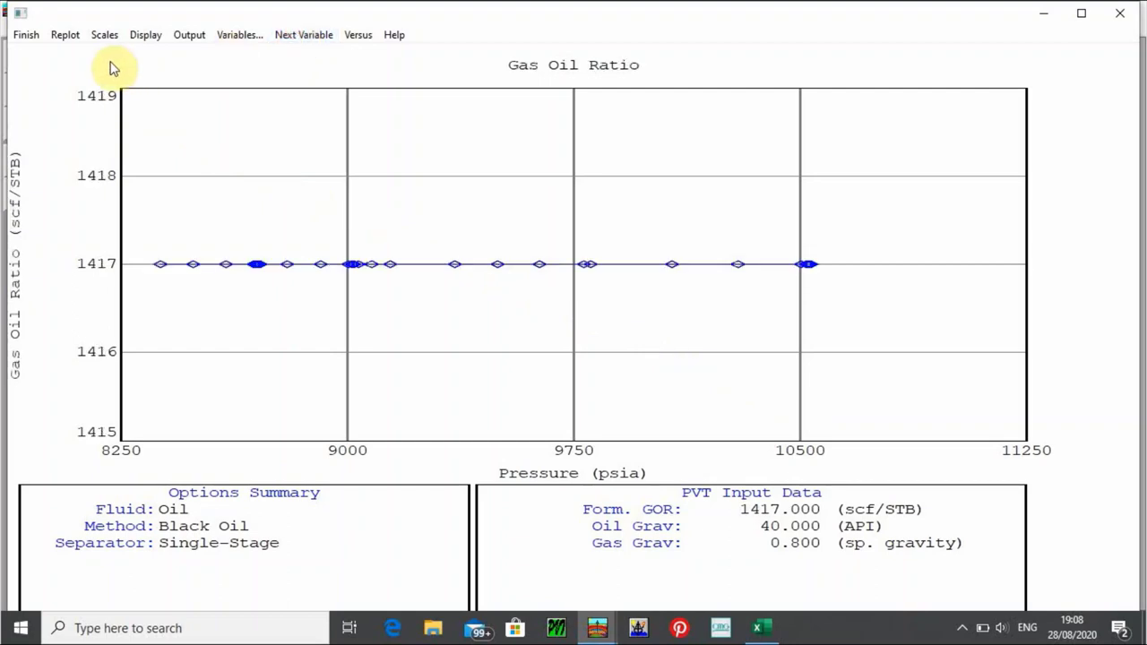
click(20, 41)
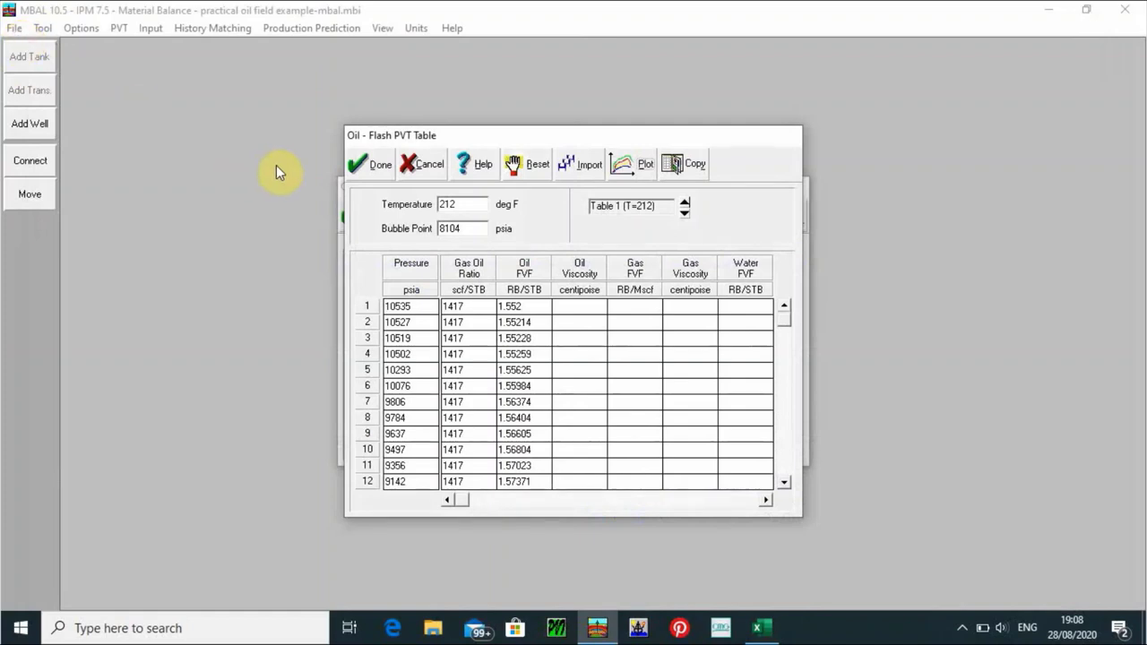
Accept the flash PVT table and black oil inputs, and open the tank's input data
click(380, 178)
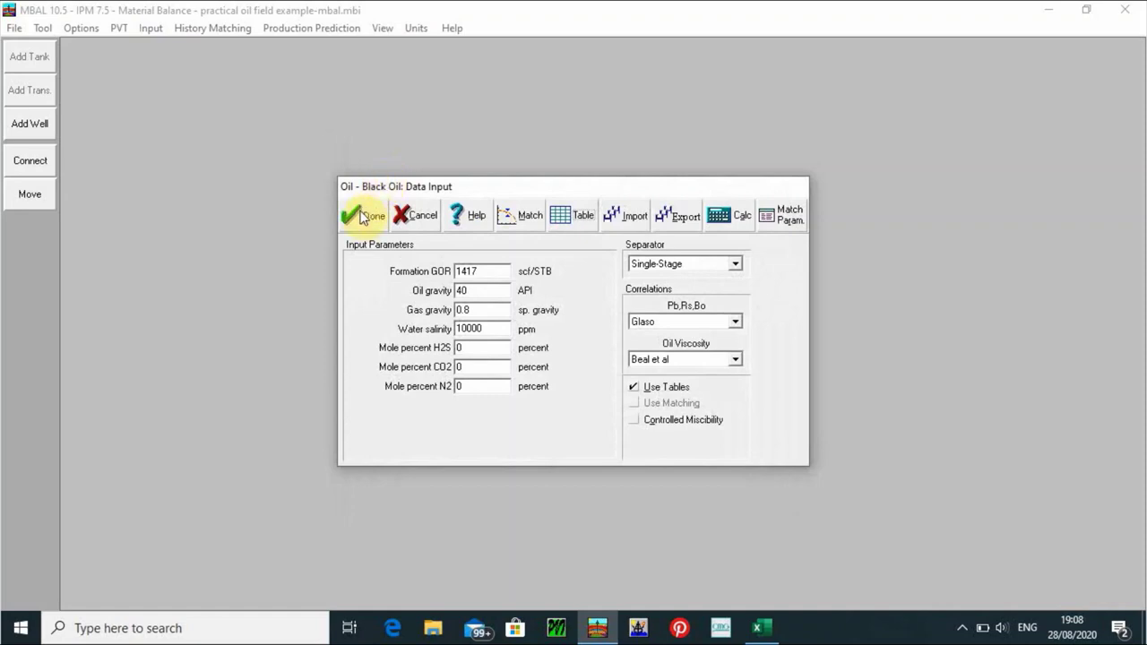
click(362, 216)
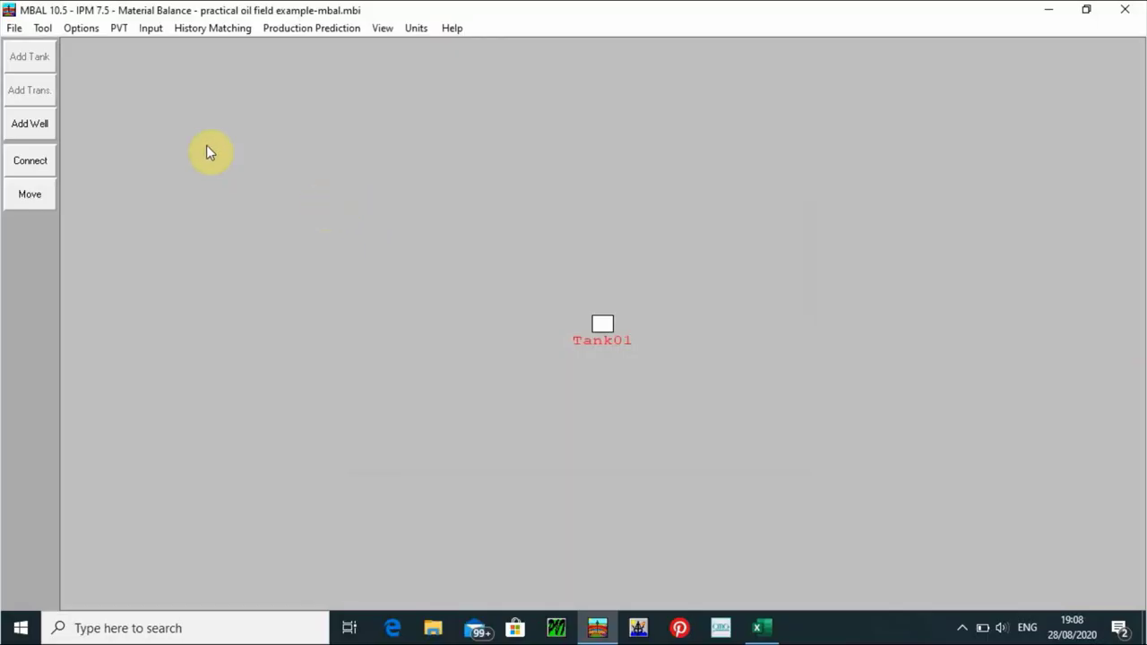
click(151, 28)
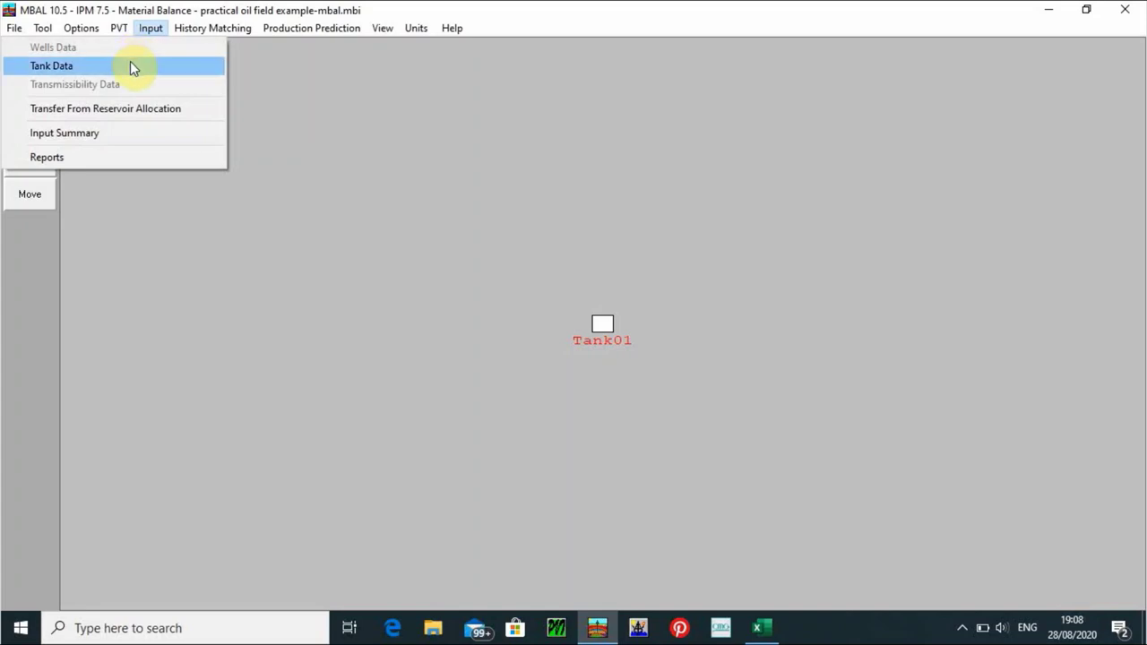
click(131, 65)
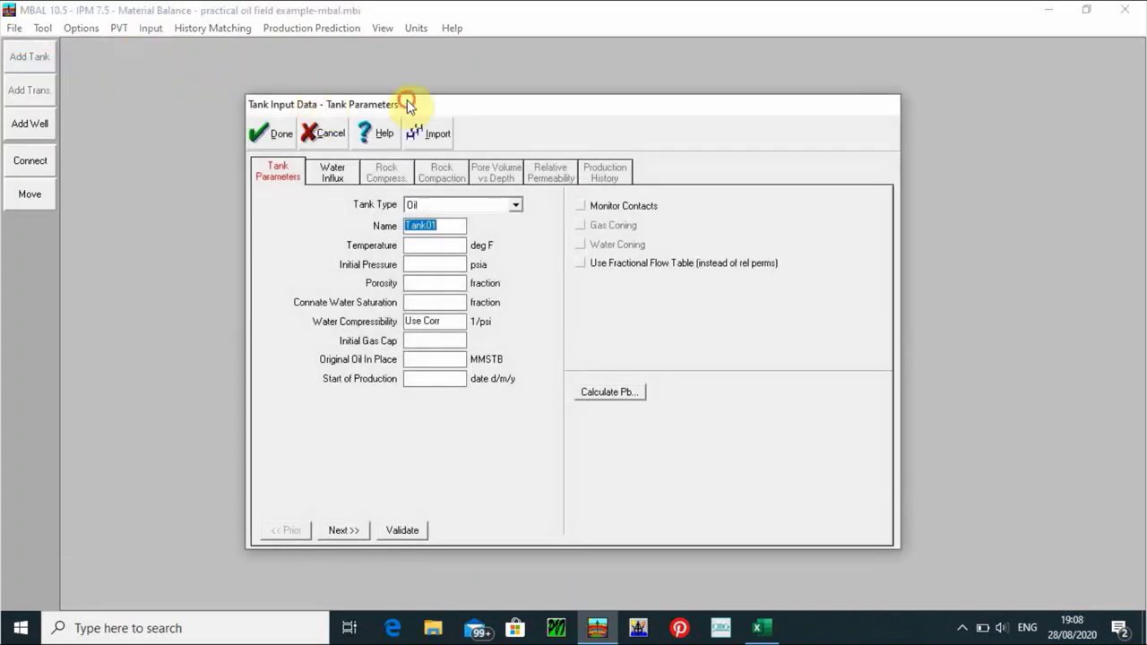
drag(412, 104, 423, 77)
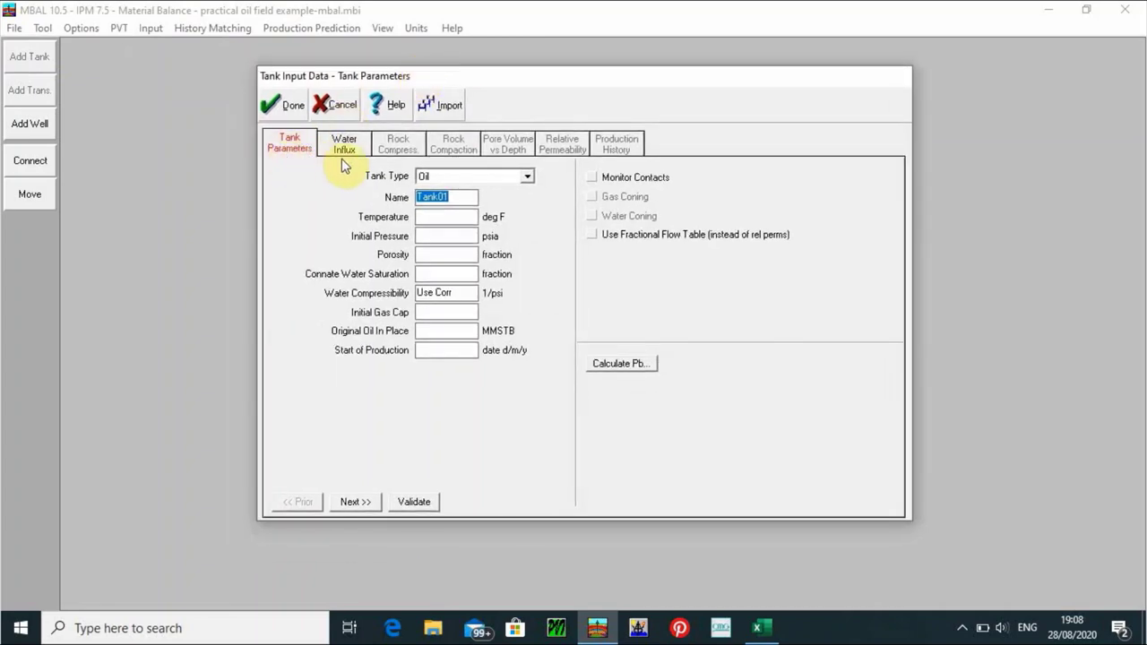
Keep the tank type as Oil and name the tank X-Reservoir
click(486, 177)
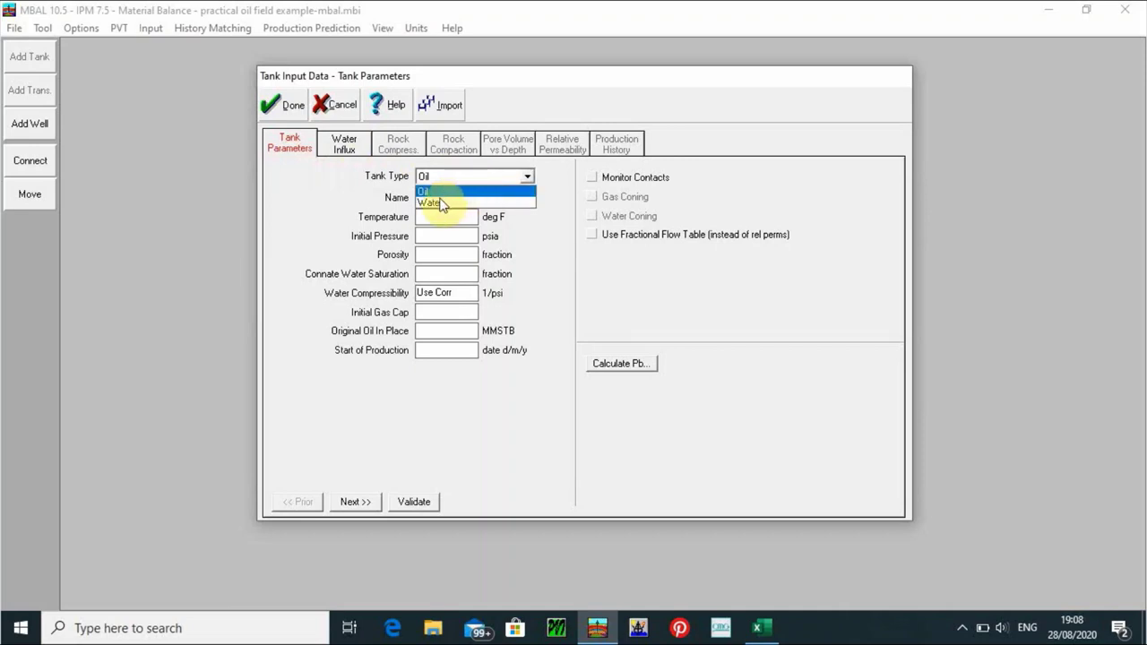
click(436, 196)
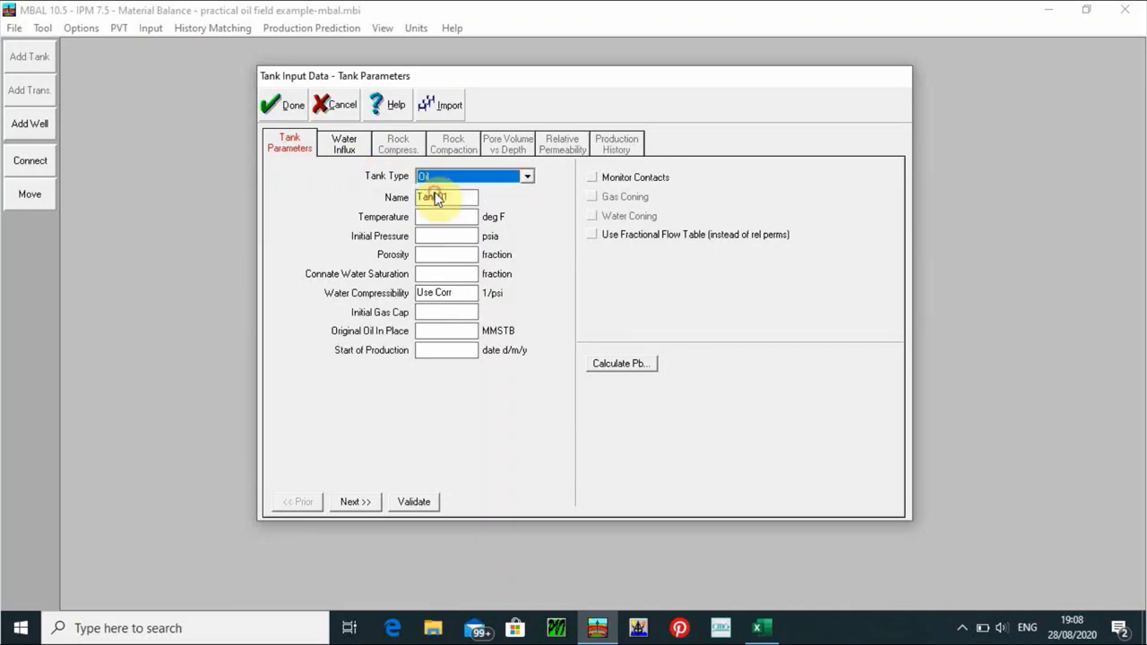
click(453, 206)
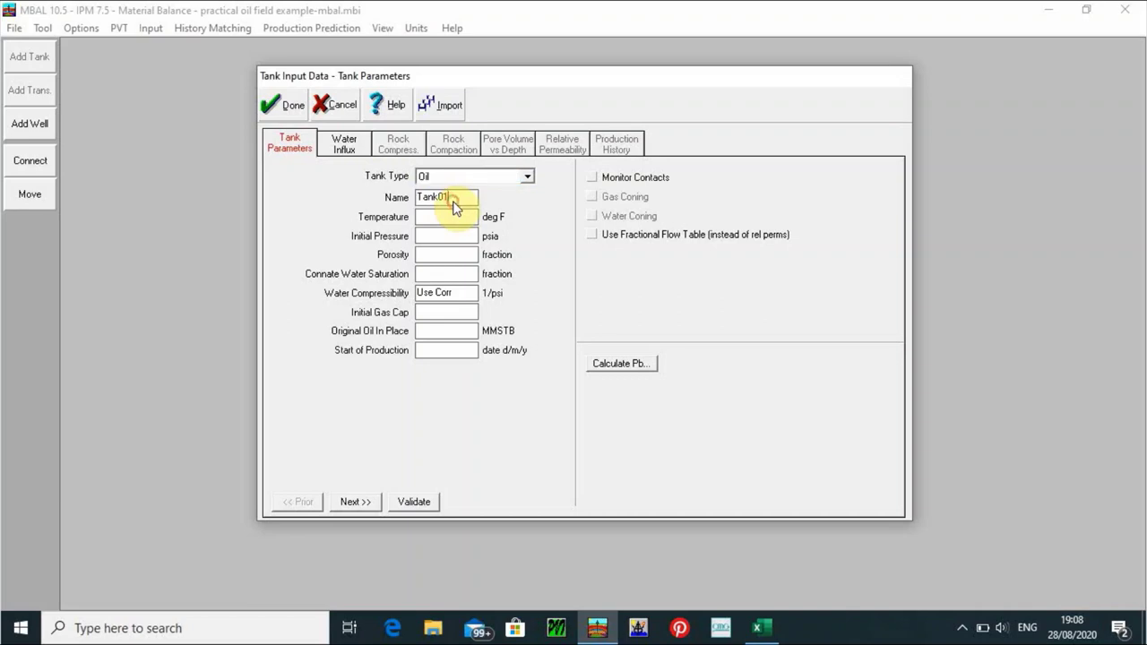
drag(452, 203, 394, 201)
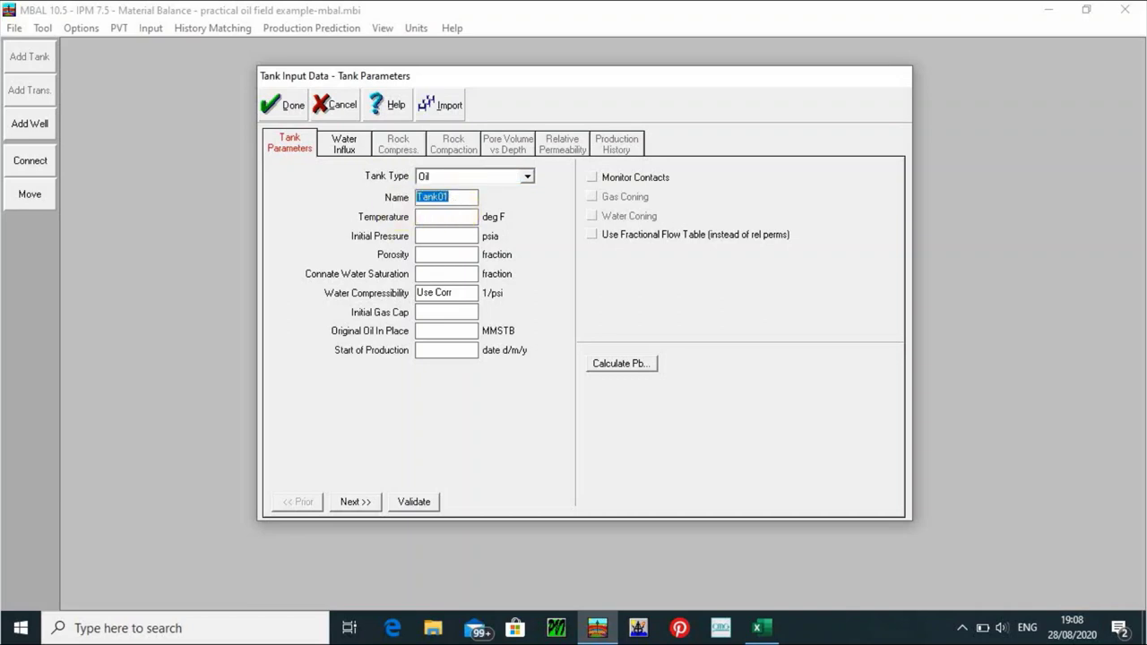
text(t)
key(BackSpace)
text(X-Reservoir)
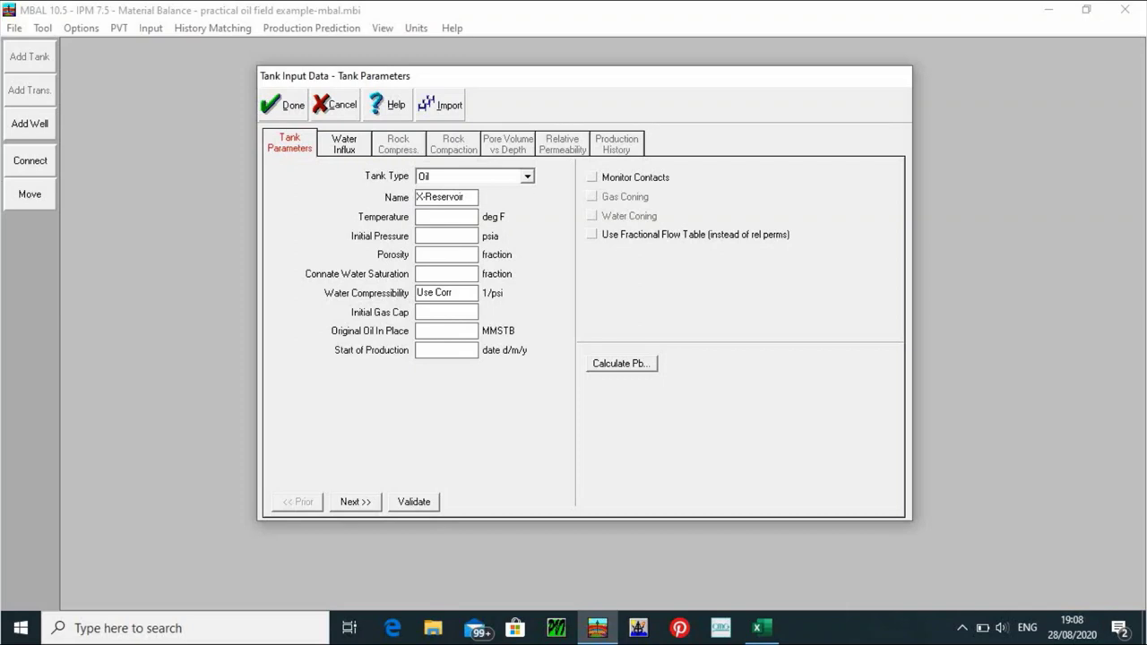
Set the tank temperature to 212 deg F and the initial pressure to 10535 psia, checking the pressure in the Excel workbook
click(434, 221)
text(21)
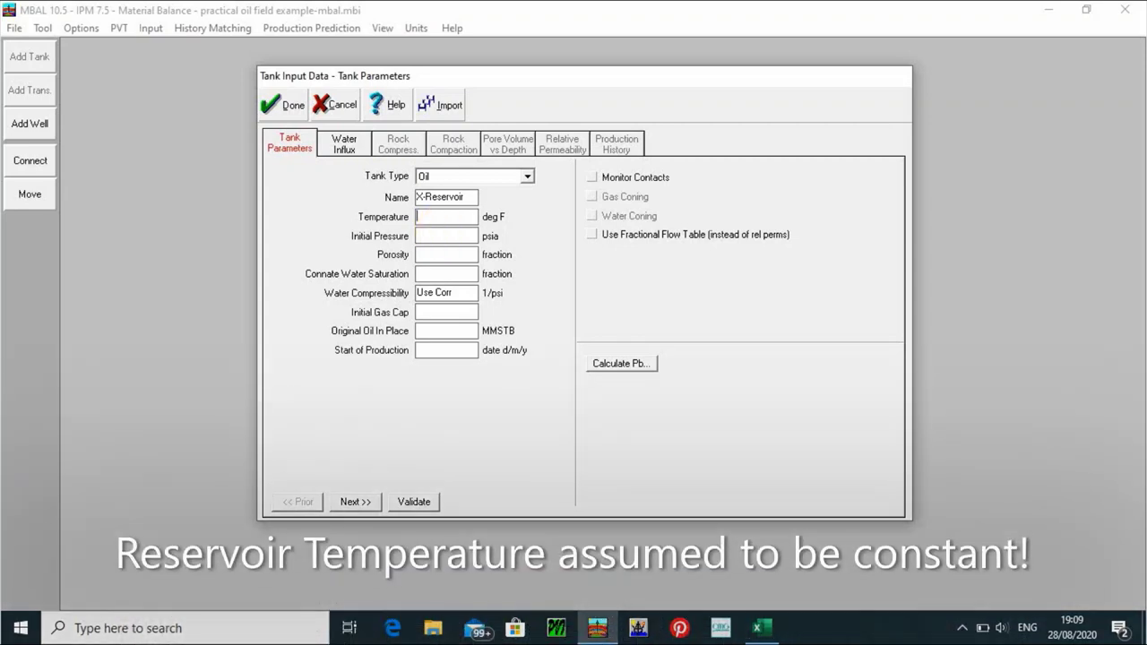
text(2)
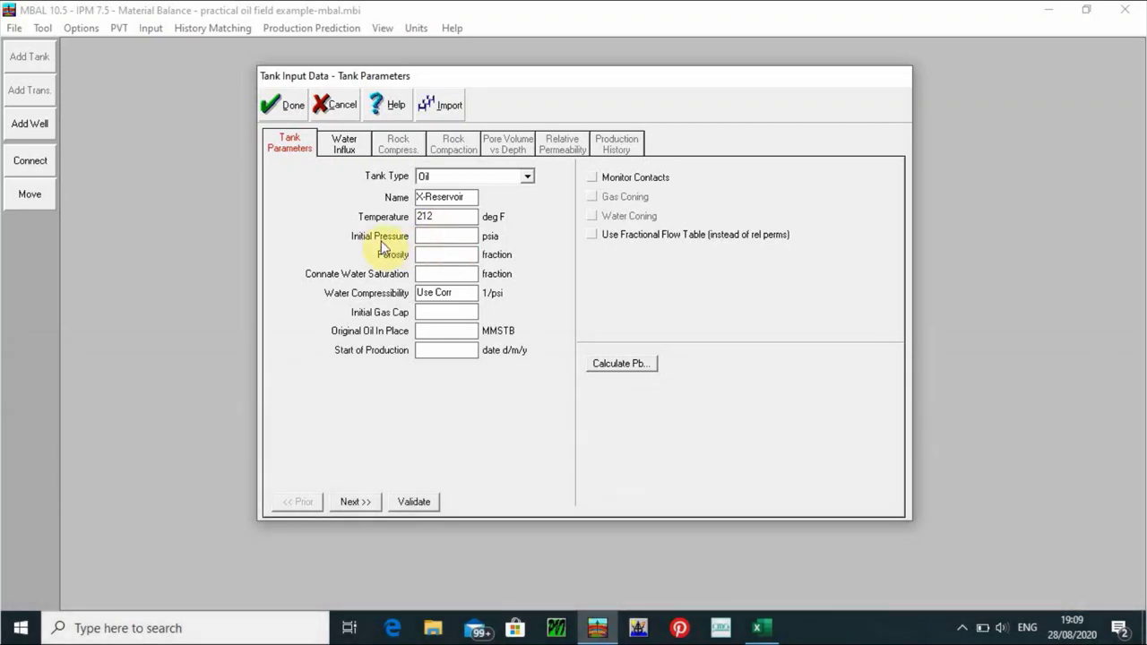
click(752, 634)
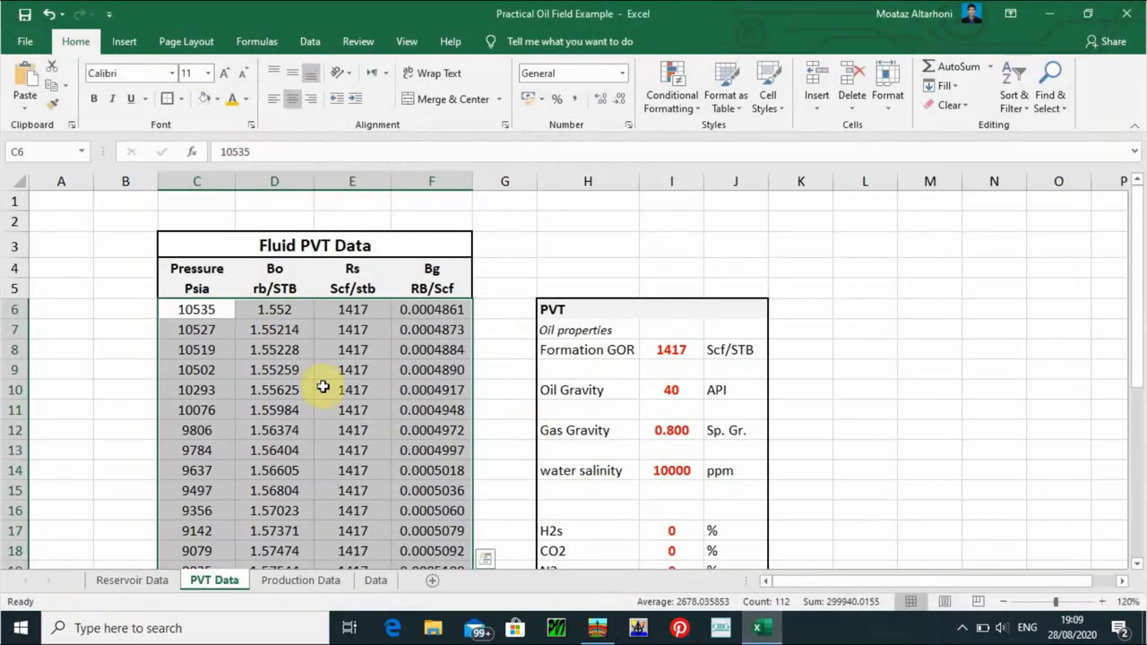
click(189, 310)
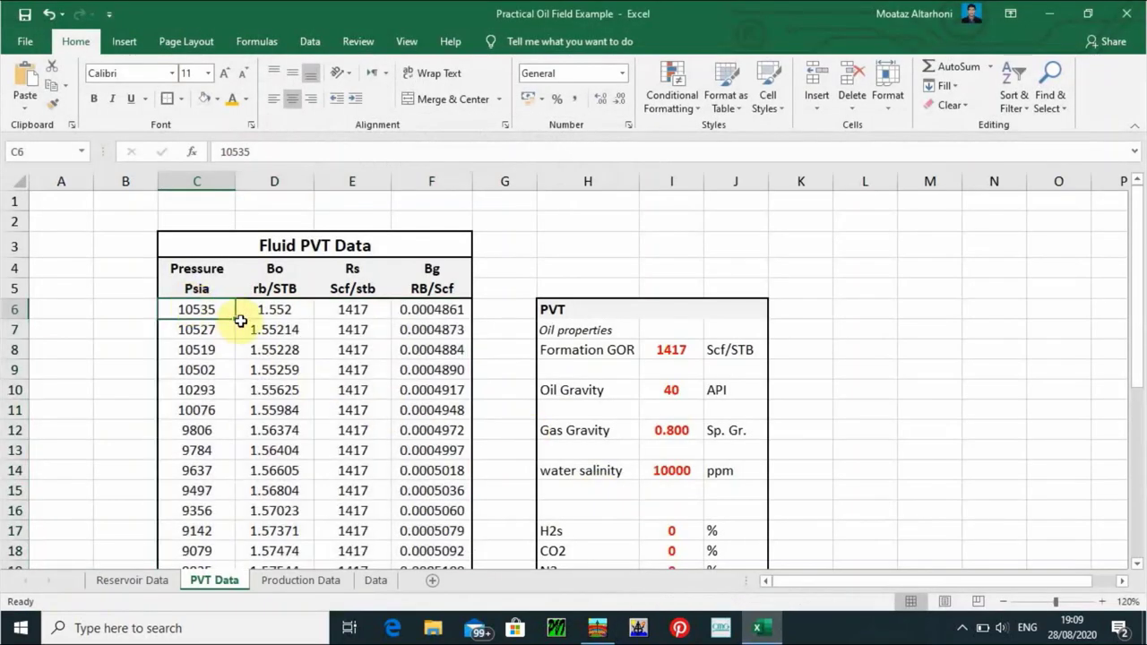
click(297, 582)
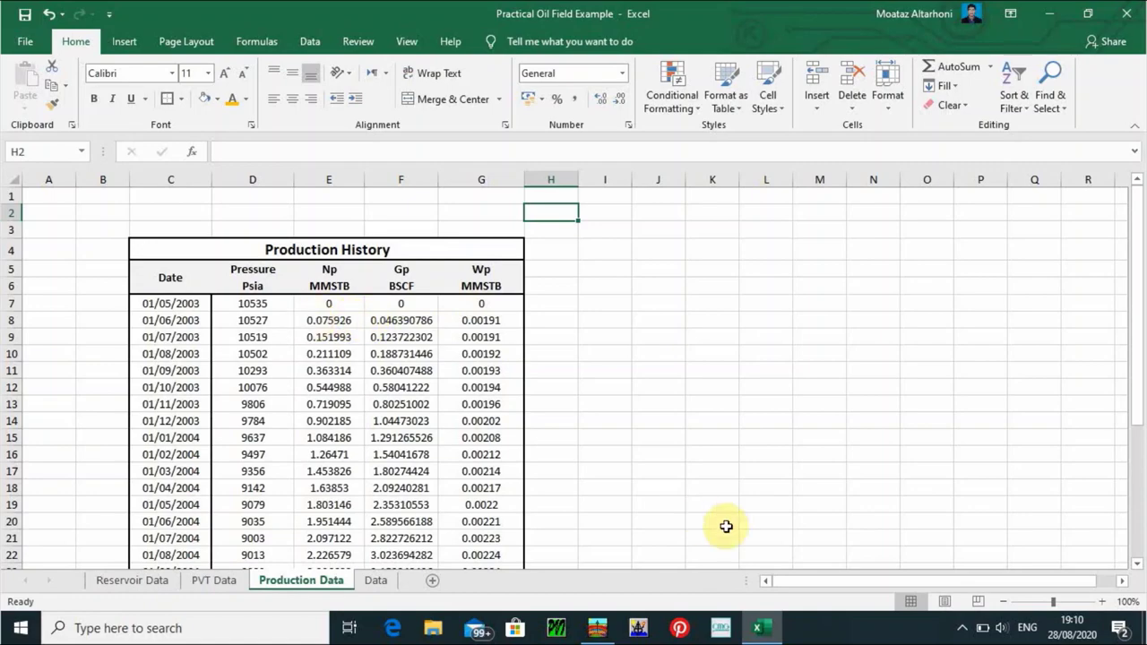
click(592, 625)
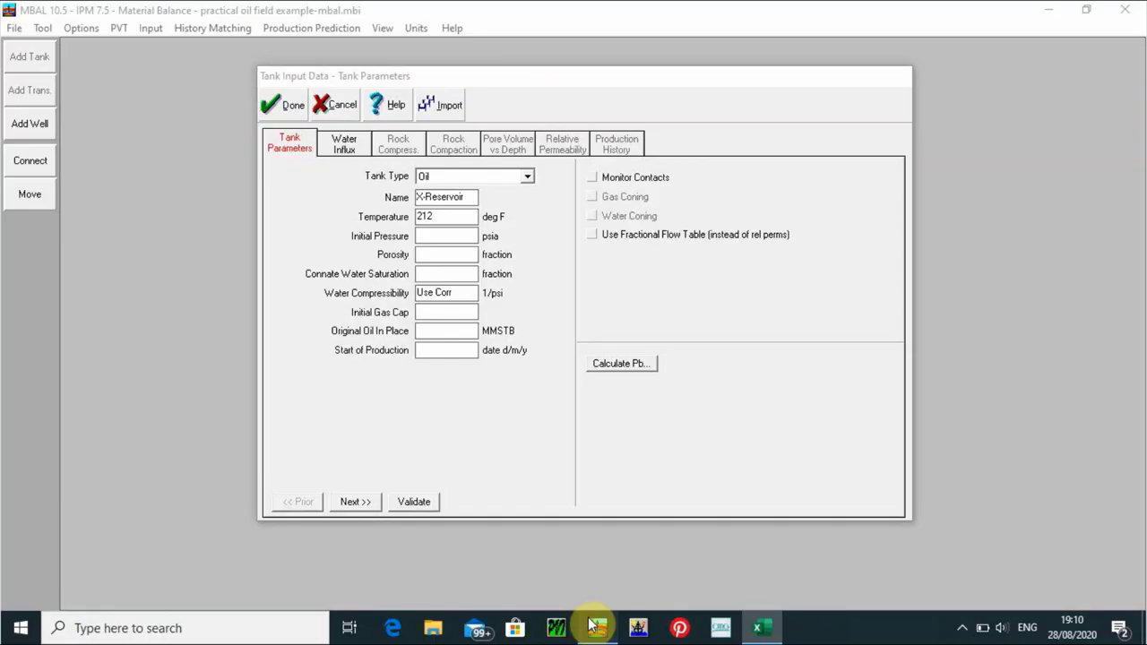
text(1)
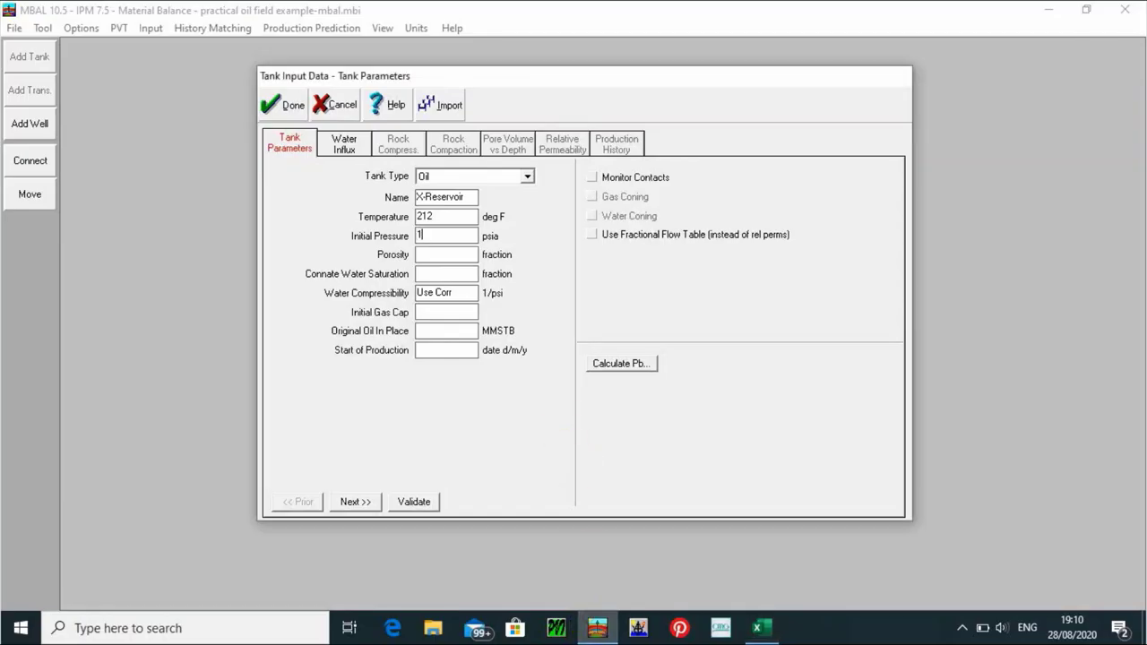
text(0535)
Look up the porosity on Excel's Reservoir Data sheet and set MBAL's tank porosity to 0.2
click(449, 255)
click(758, 621)
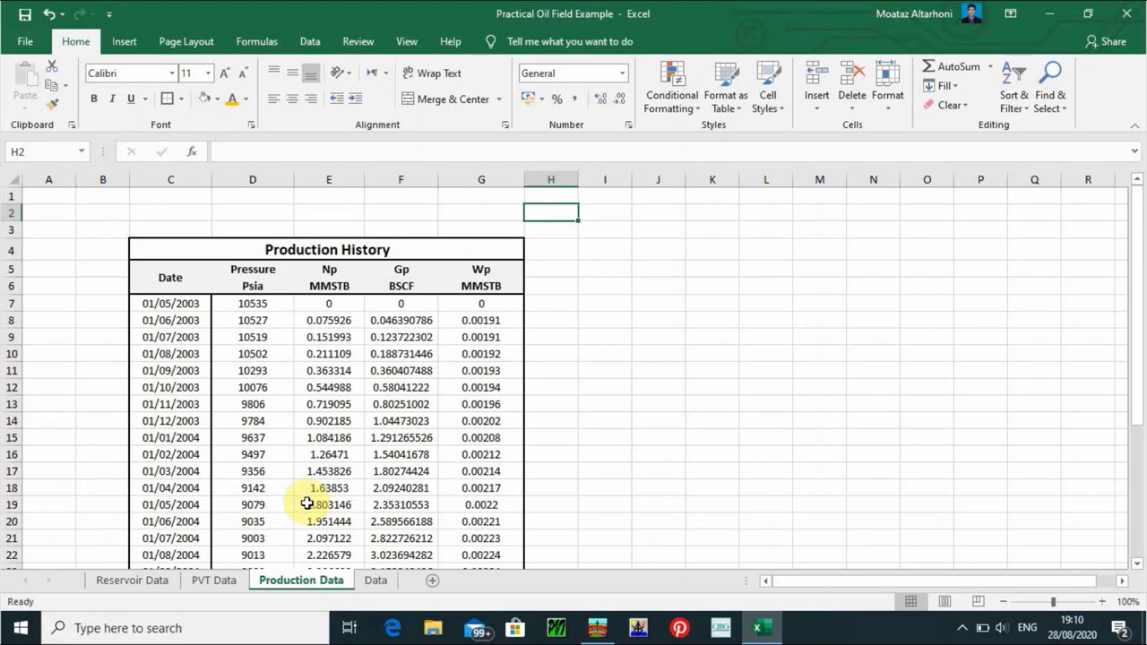
click(145, 595)
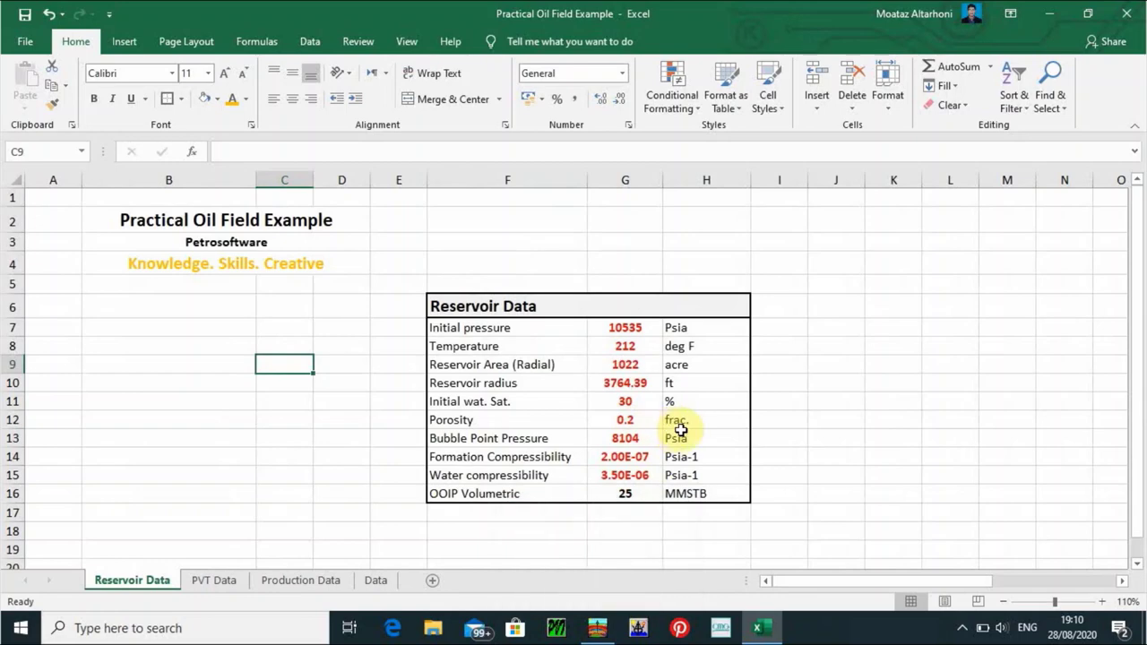
mouse_move(597, 627)
click(595, 593)
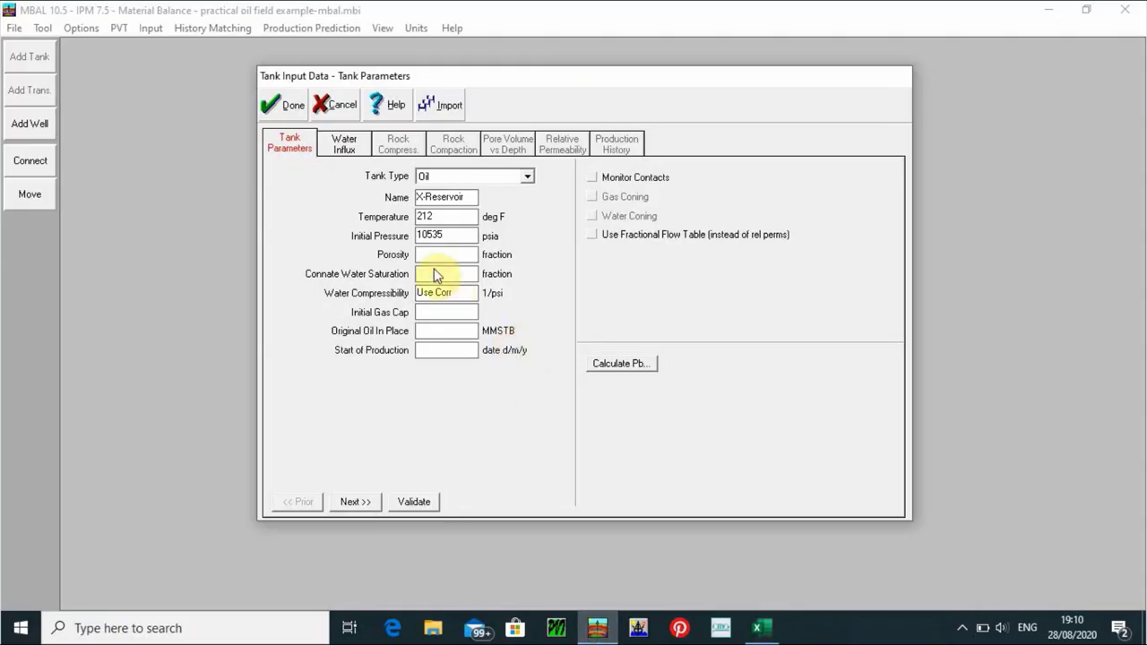
text(0.2)
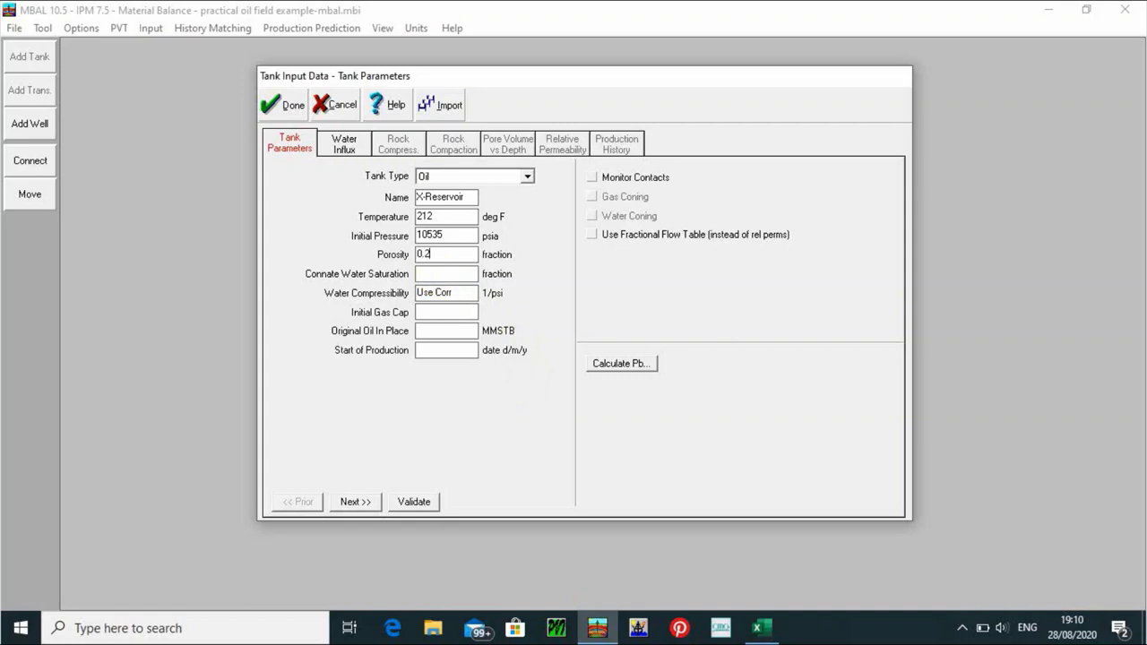
Check the initial water saturation in Excel and set MBAL's connate water saturation to 0.3
click(427, 278)
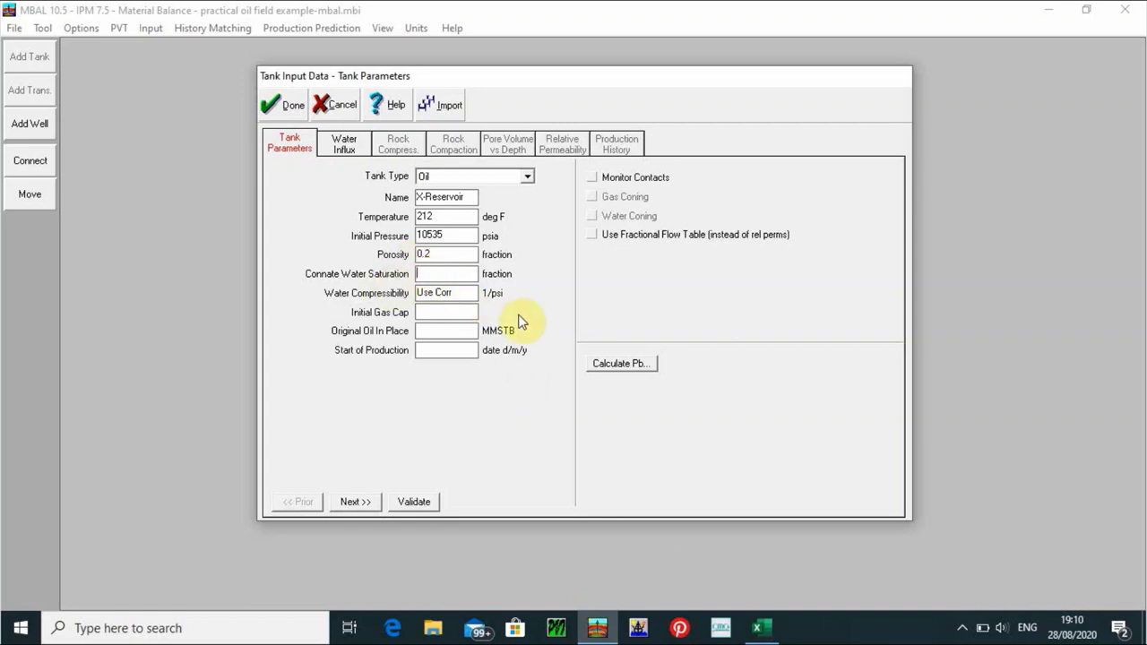
click(760, 627)
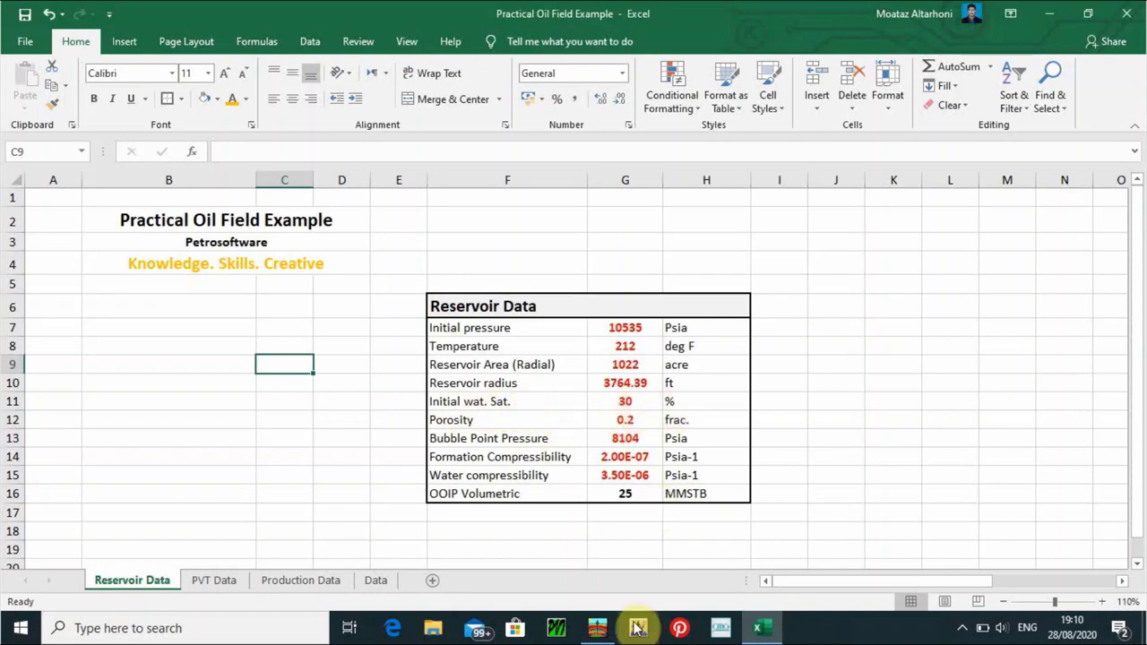
click(598, 628)
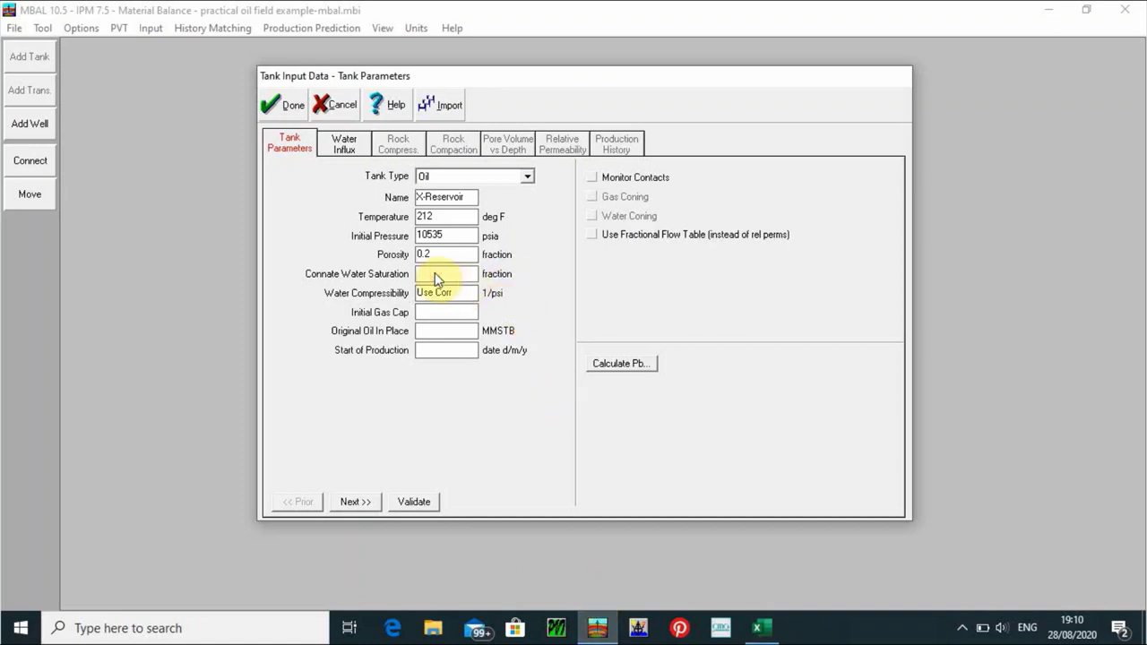
text(0.3)
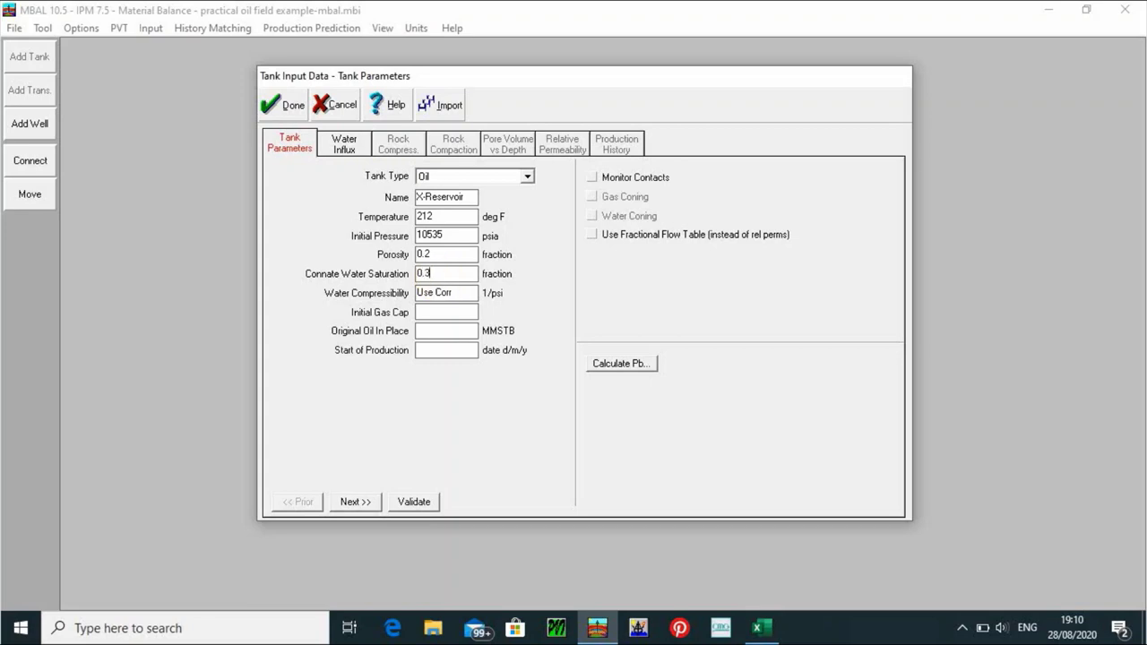
Set the tank's water compressibility to 3.5E-6 1/psi and its initial gas cap to 0
click(460, 298)
text(3)
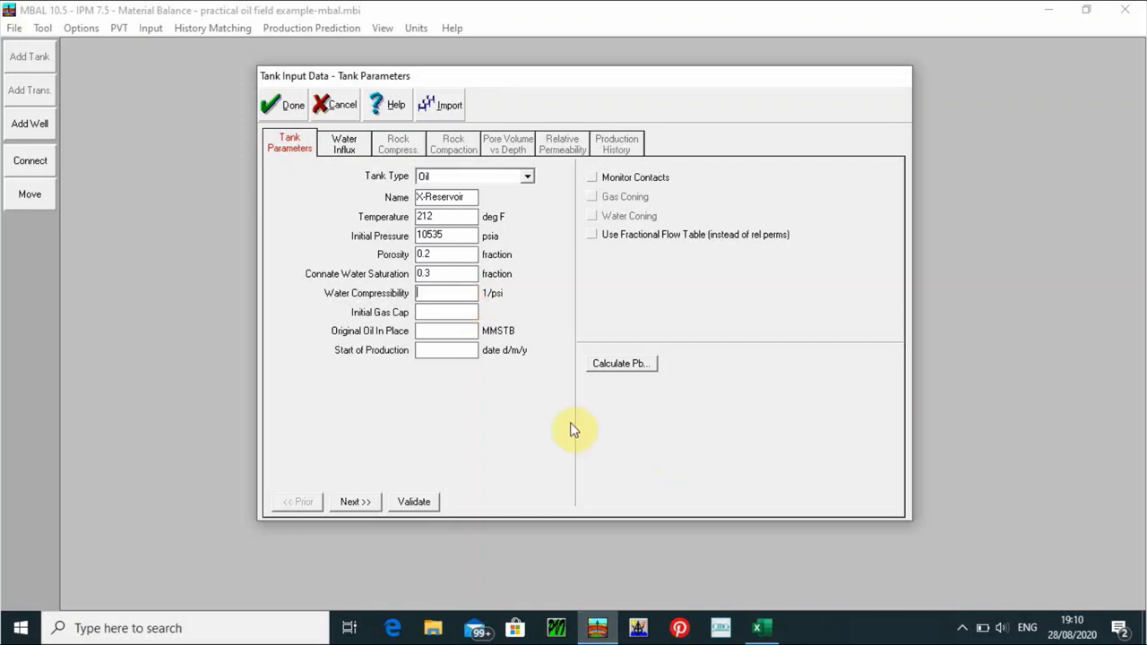
text(.5)
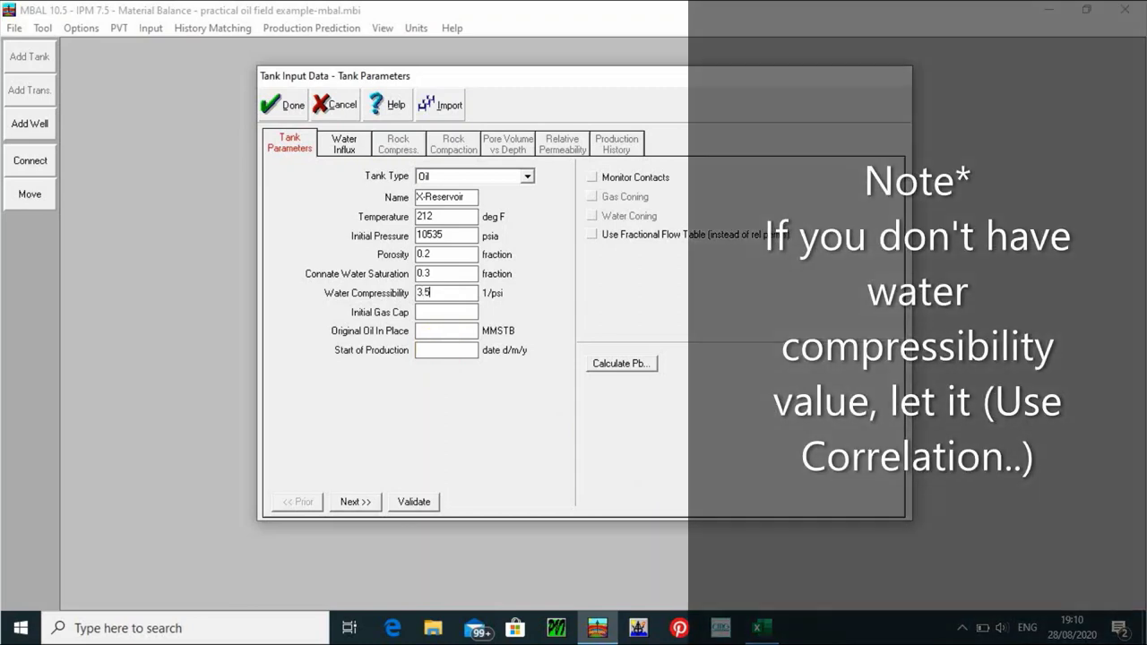
text(E-6)
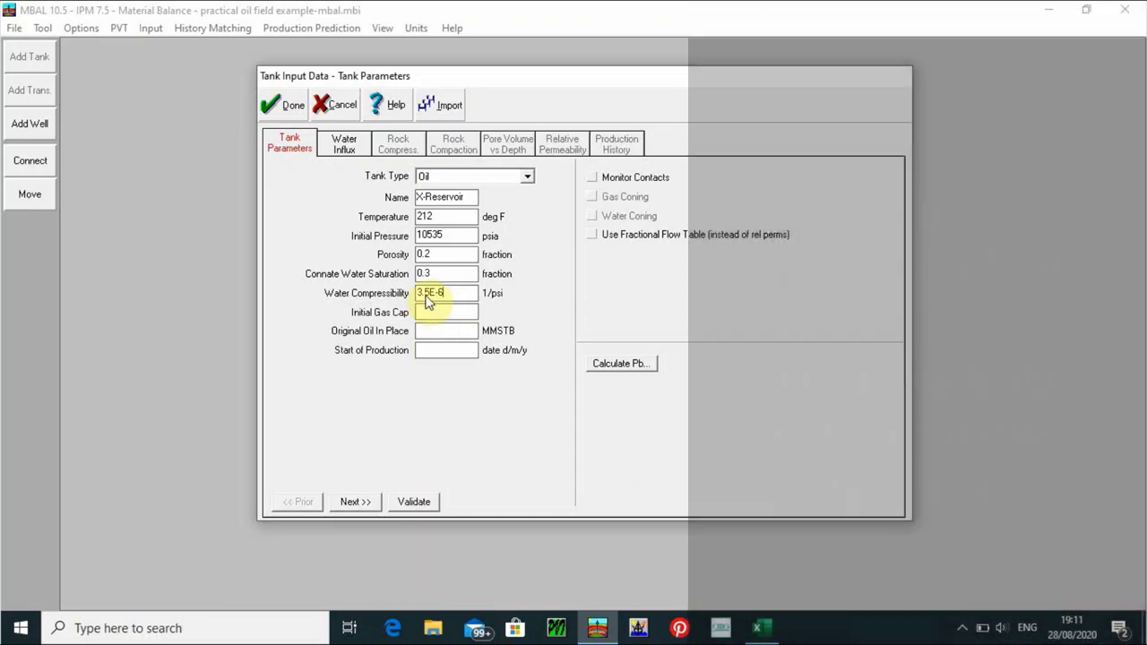
click(429, 310)
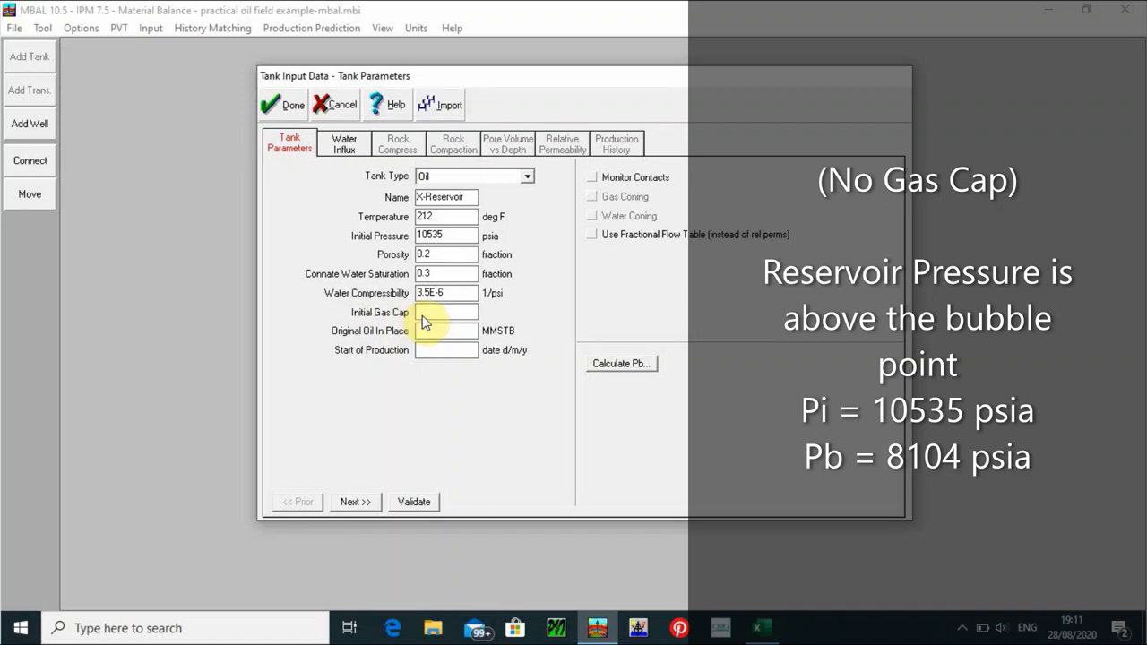
text(0)
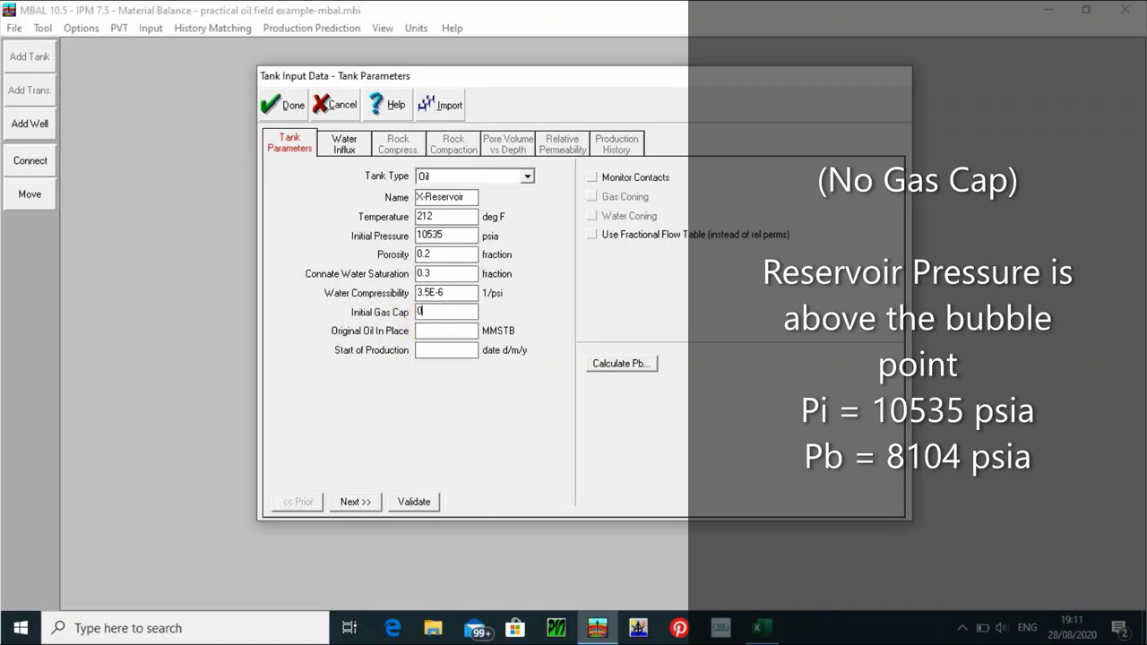
Look up the volumetric OOIP on Excel's Reservoir Data sheet and set MBAL's original oil in place to 25 MMSTB
click(434, 331)
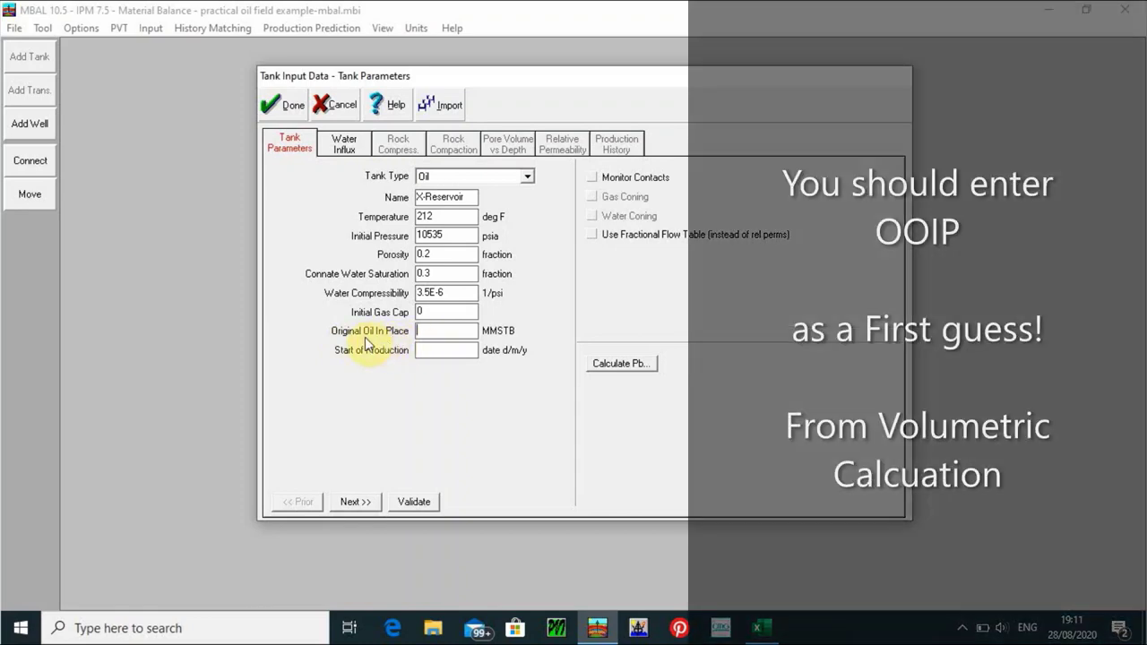
click(760, 629)
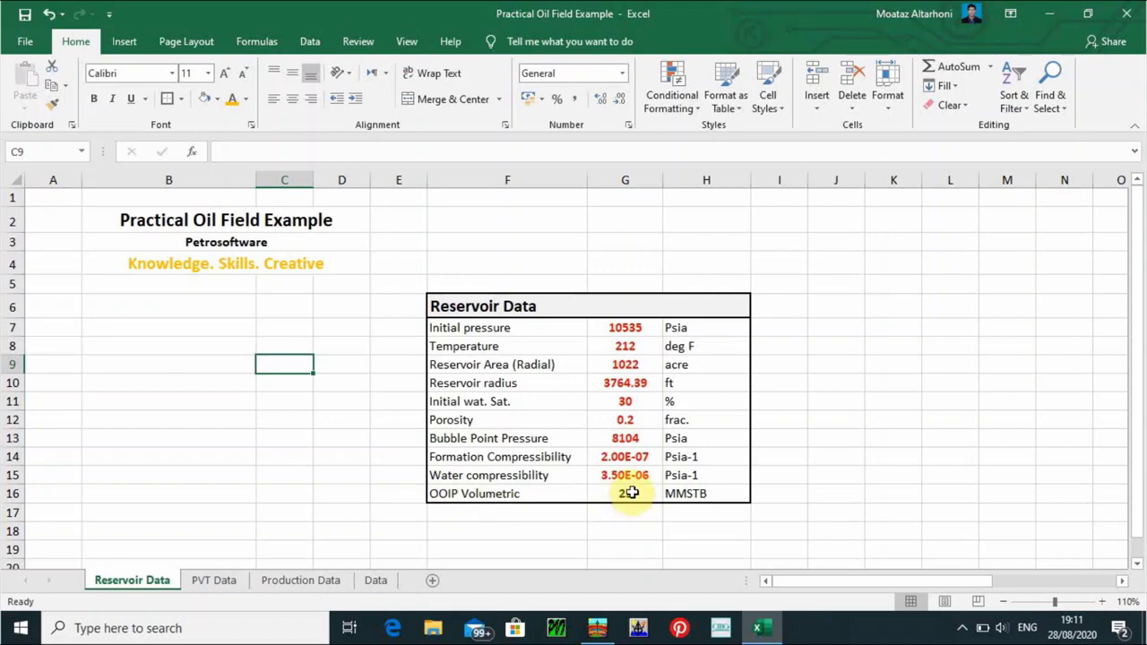
click(1050, 13)
text(25)
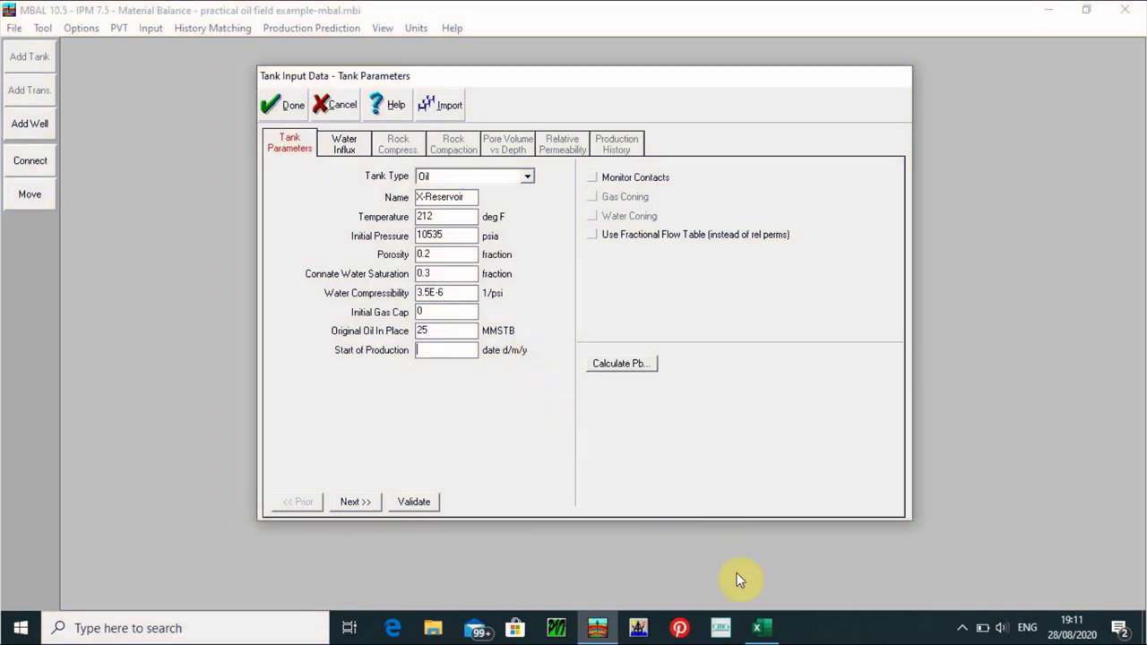
Check the first date on Excel's Production Data sheet and set MBAL's start of production to 01/05/2003
click(757, 628)
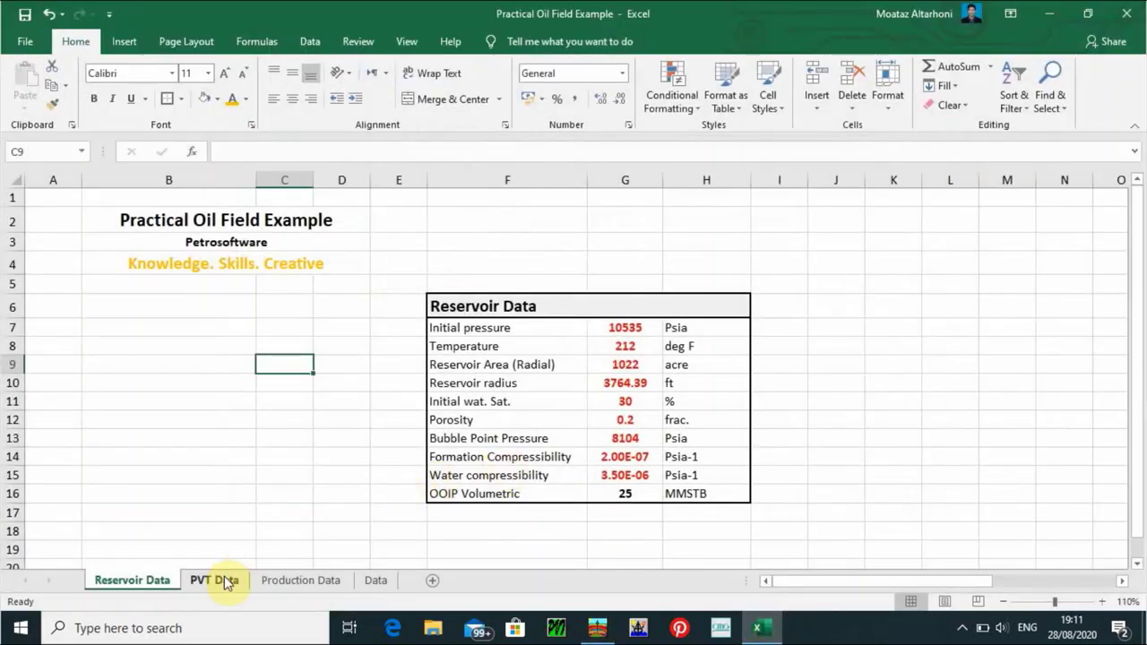
click(296, 582)
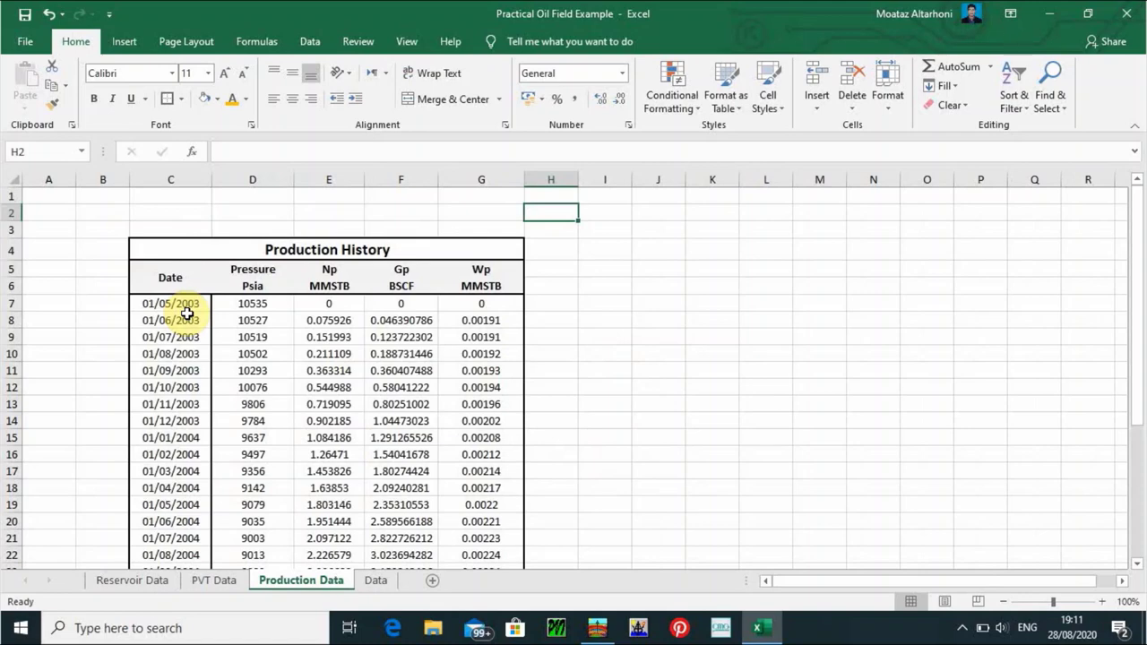
click(597, 627)
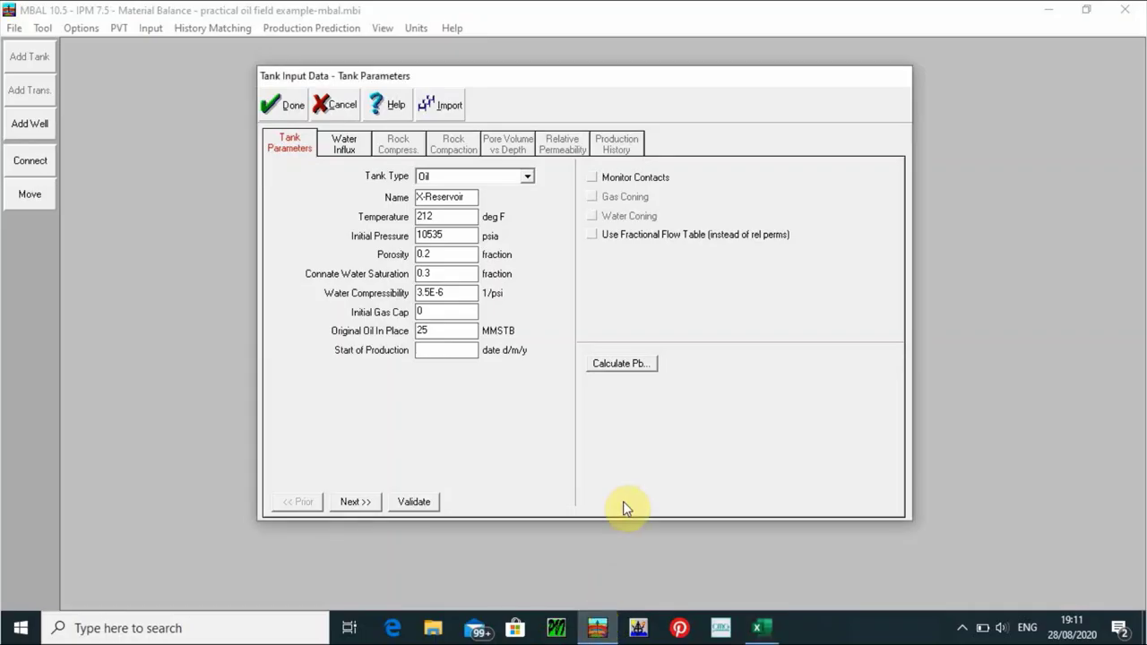
text(01/0)
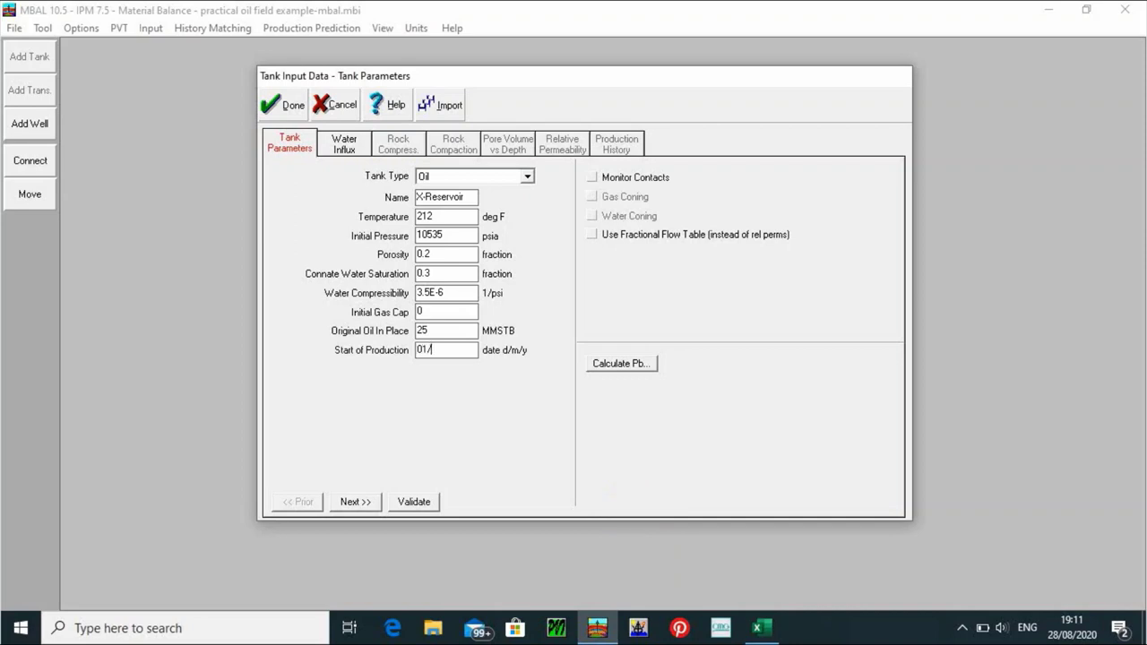
text(5/2003)
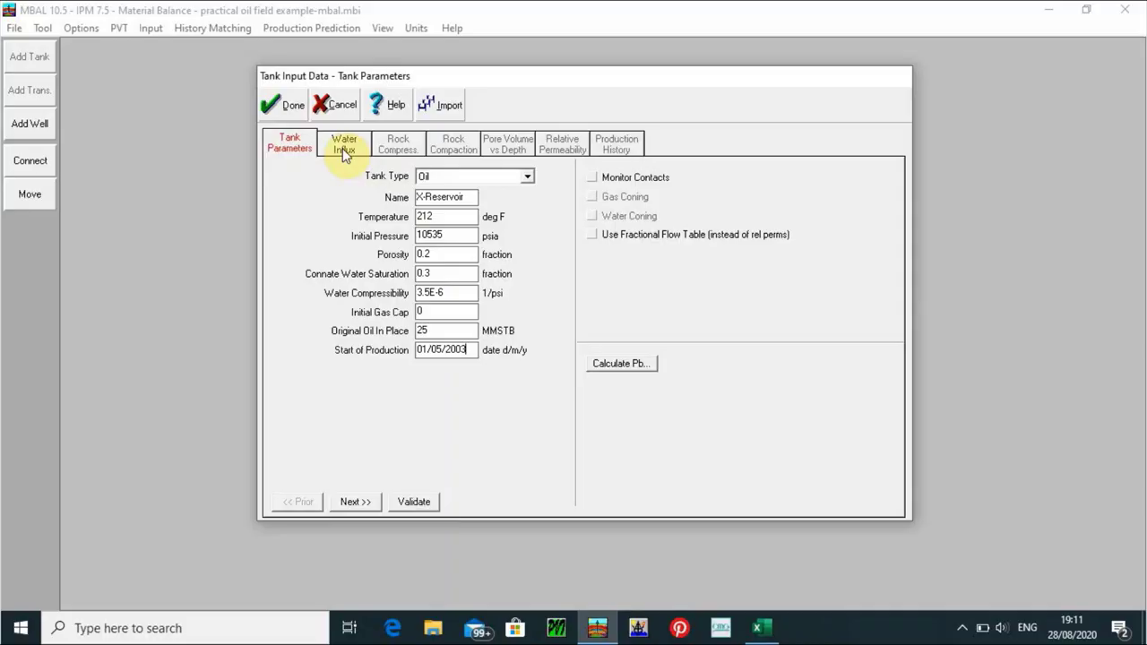
Choose the Hurst-van Everdingen-Dake water influx model for the tank and keep the system as Radial Aquifer
click(343, 145)
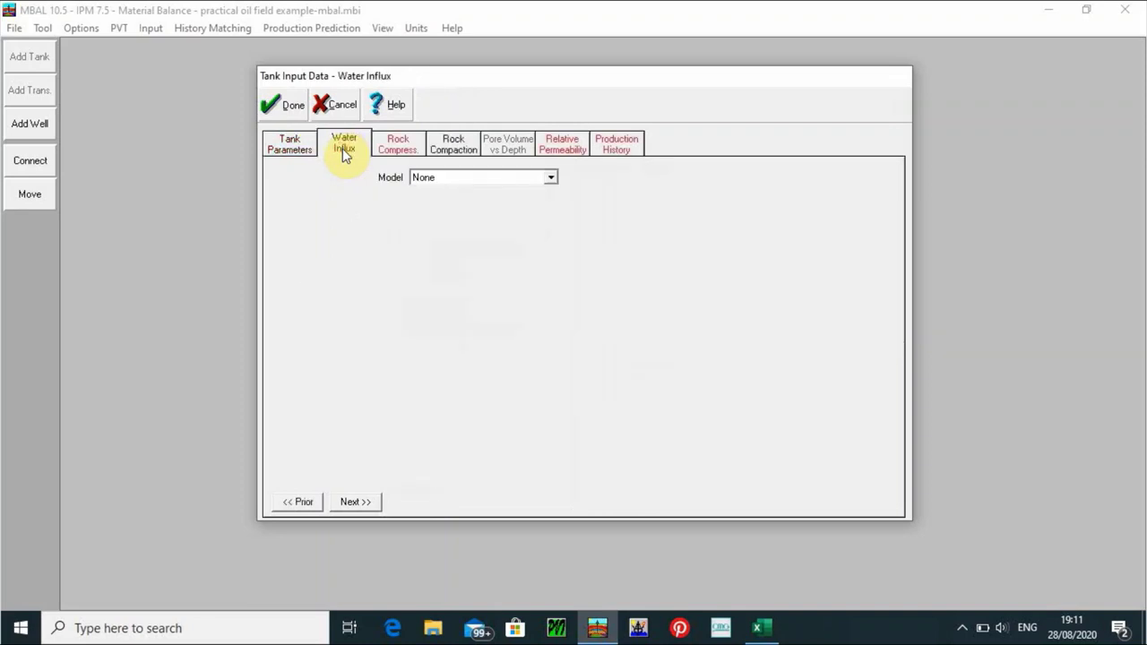
click(454, 181)
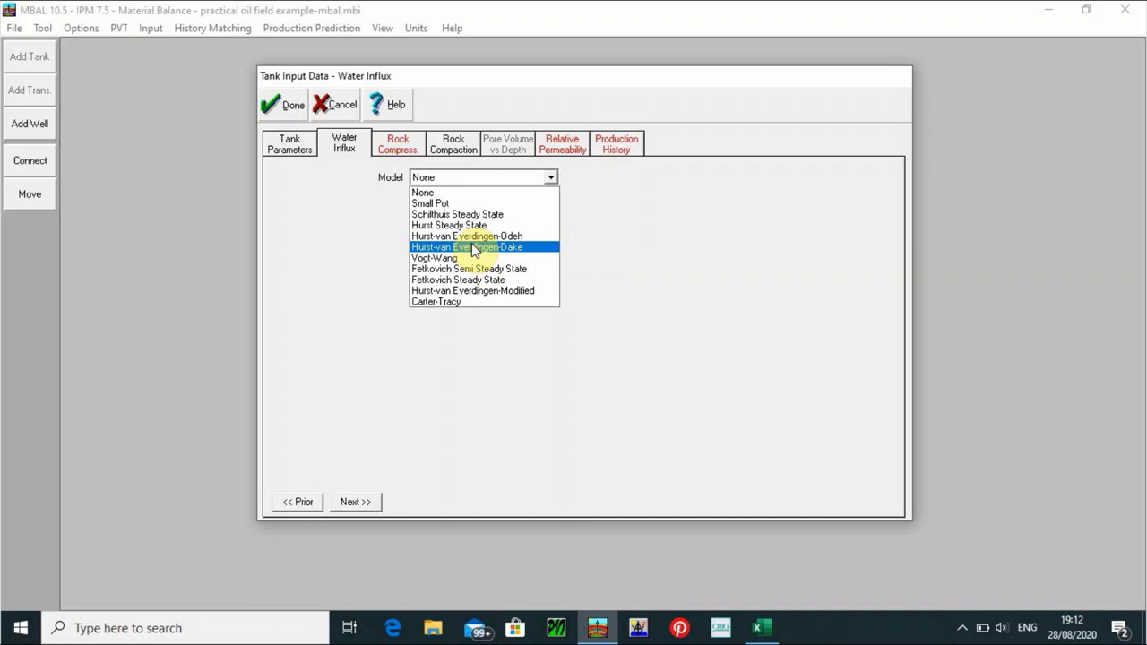
click(471, 243)
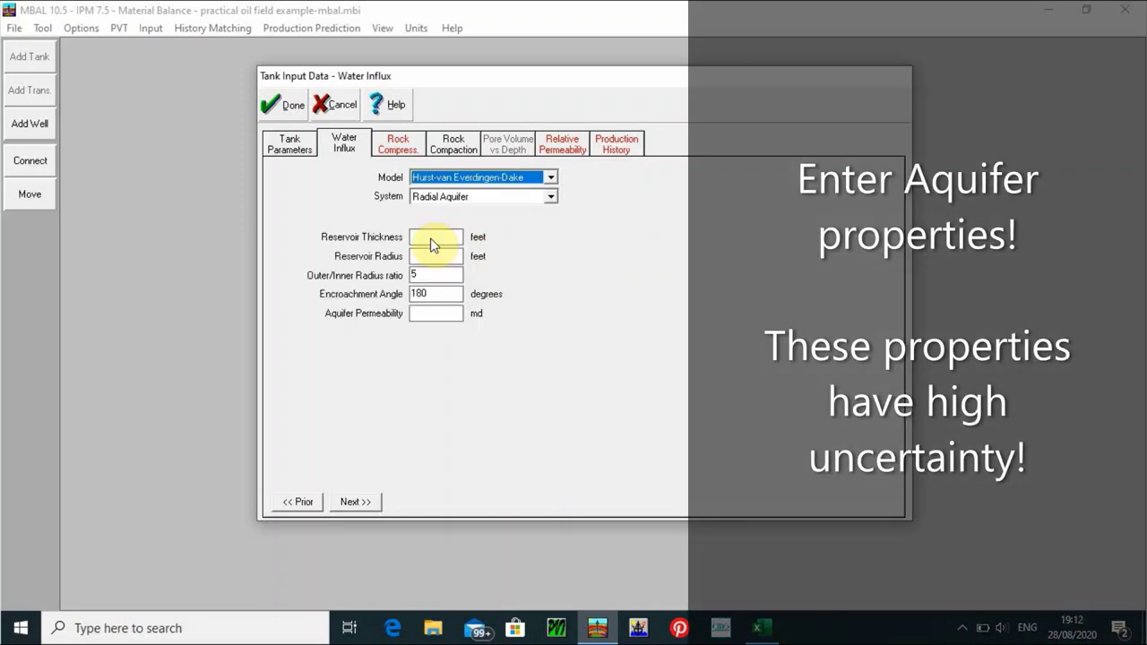
click(431, 244)
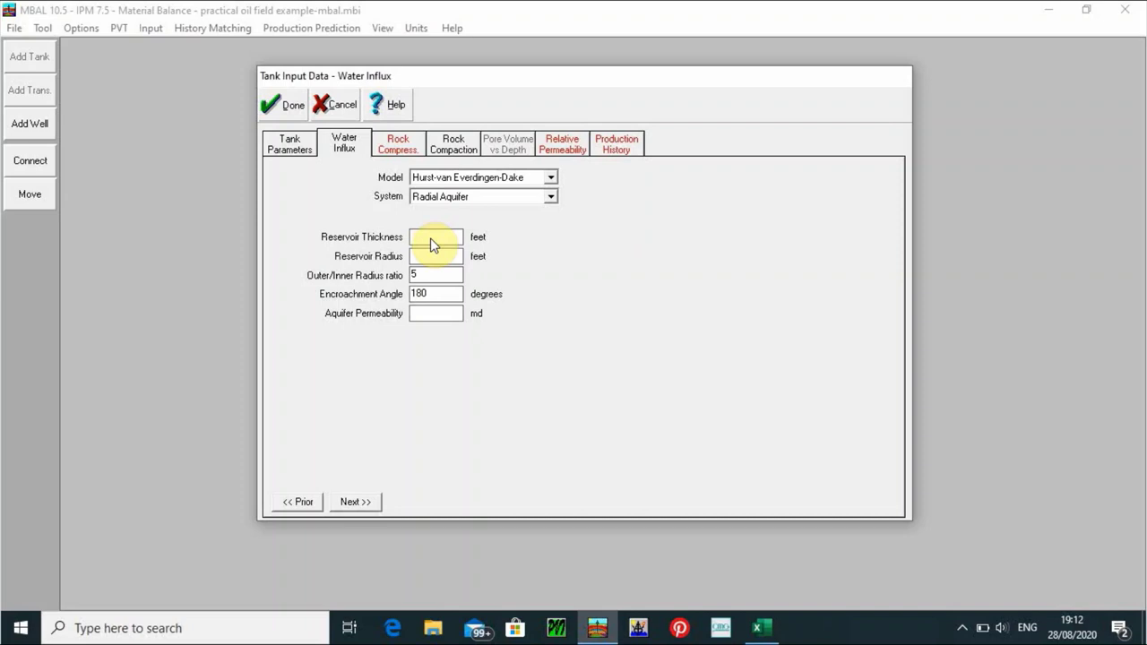
click(488, 198)
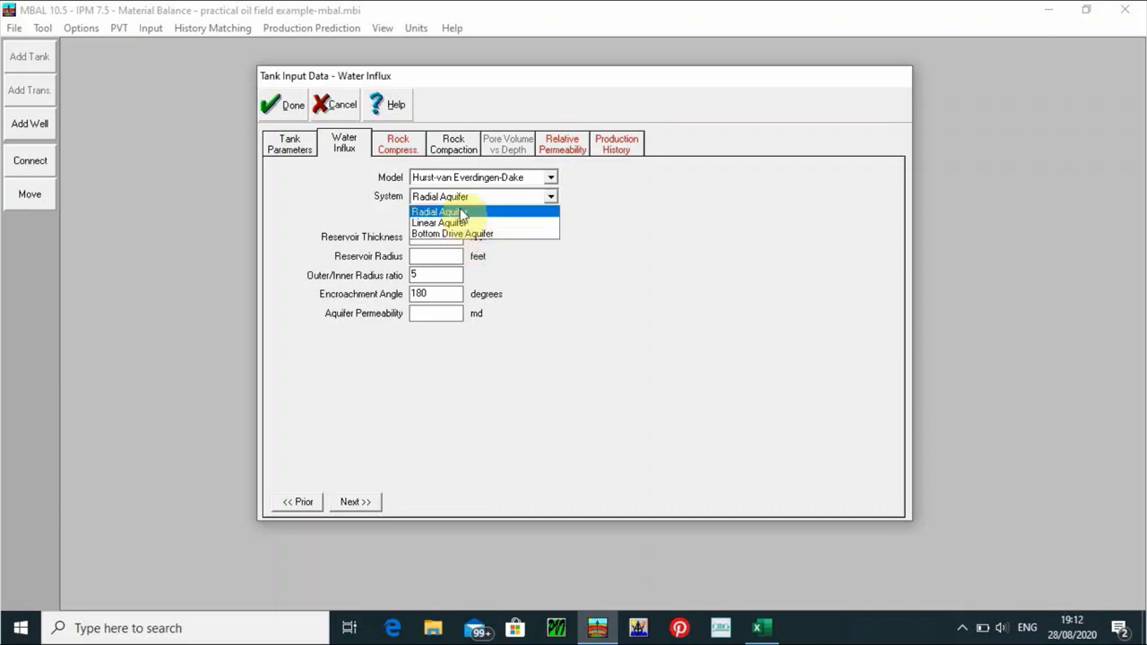
click(366, 212)
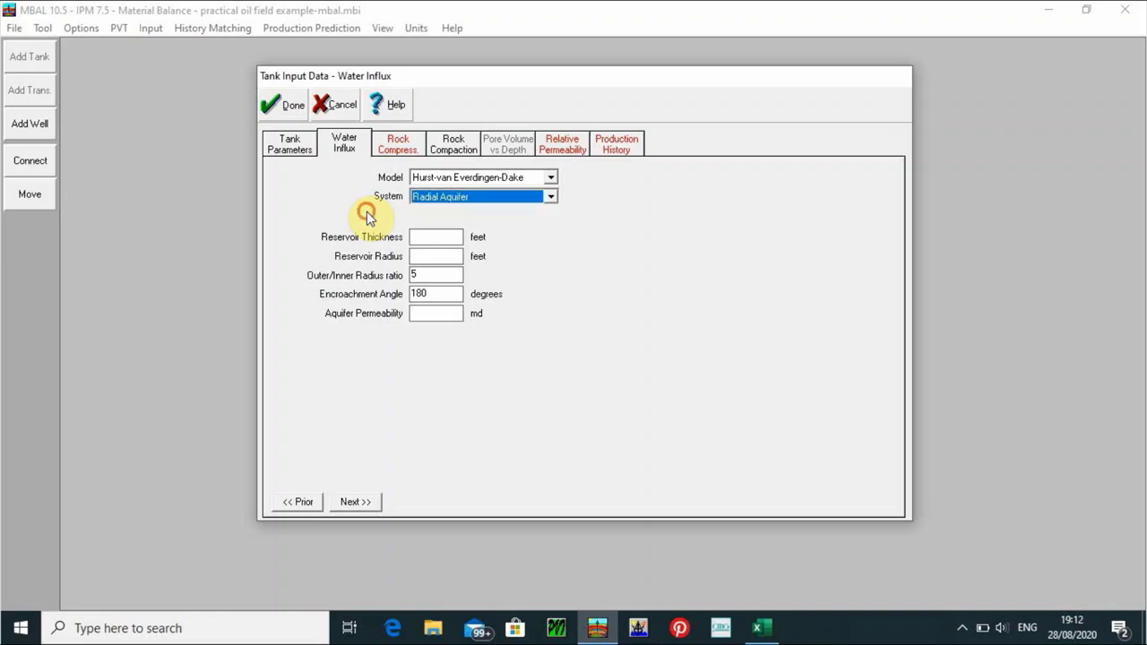
Set the aquifer model's reservoir thickness to 100 feet and its radius to 3764.39 feet, checking the radius on Excel's Reservoir Data sheet
click(435, 235)
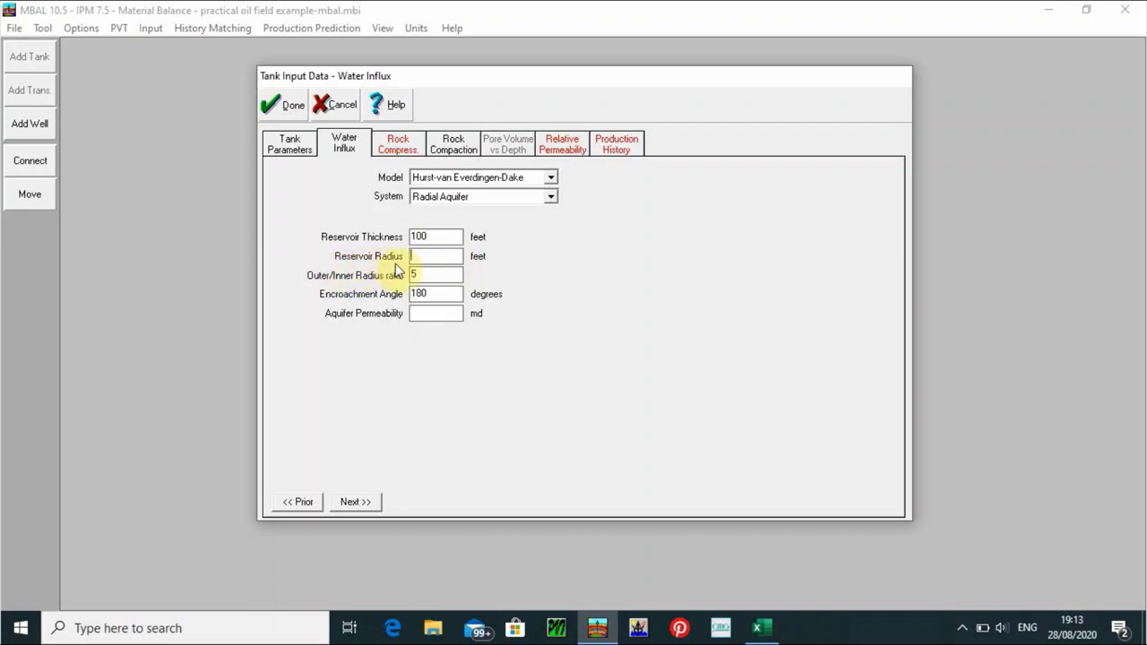
click(758, 628)
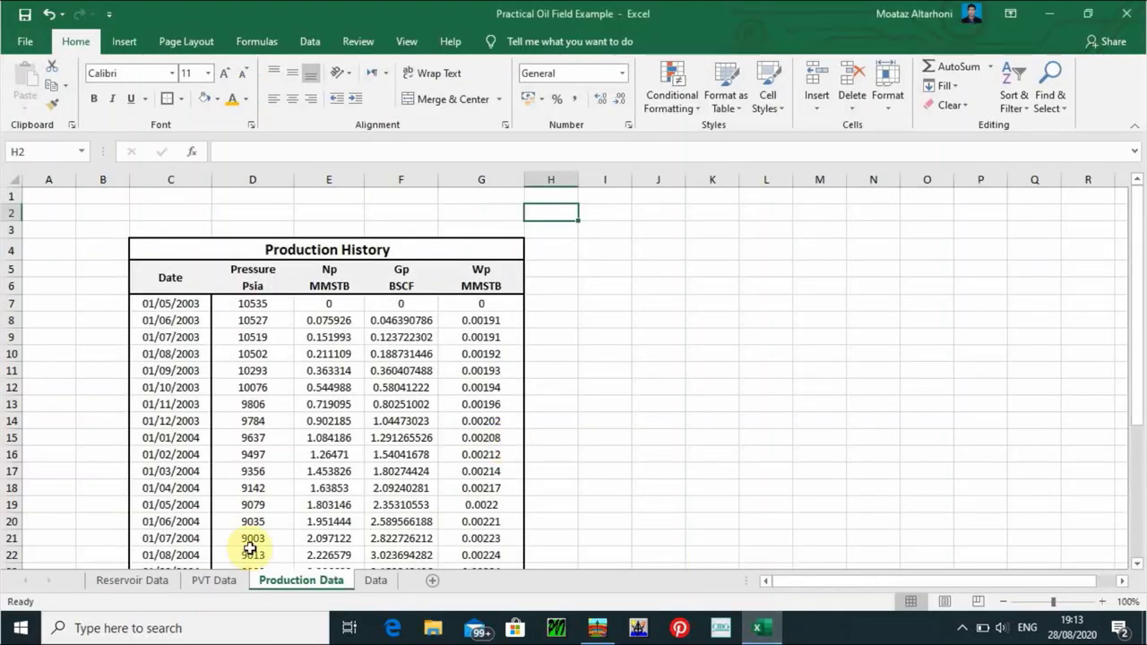
click(158, 580)
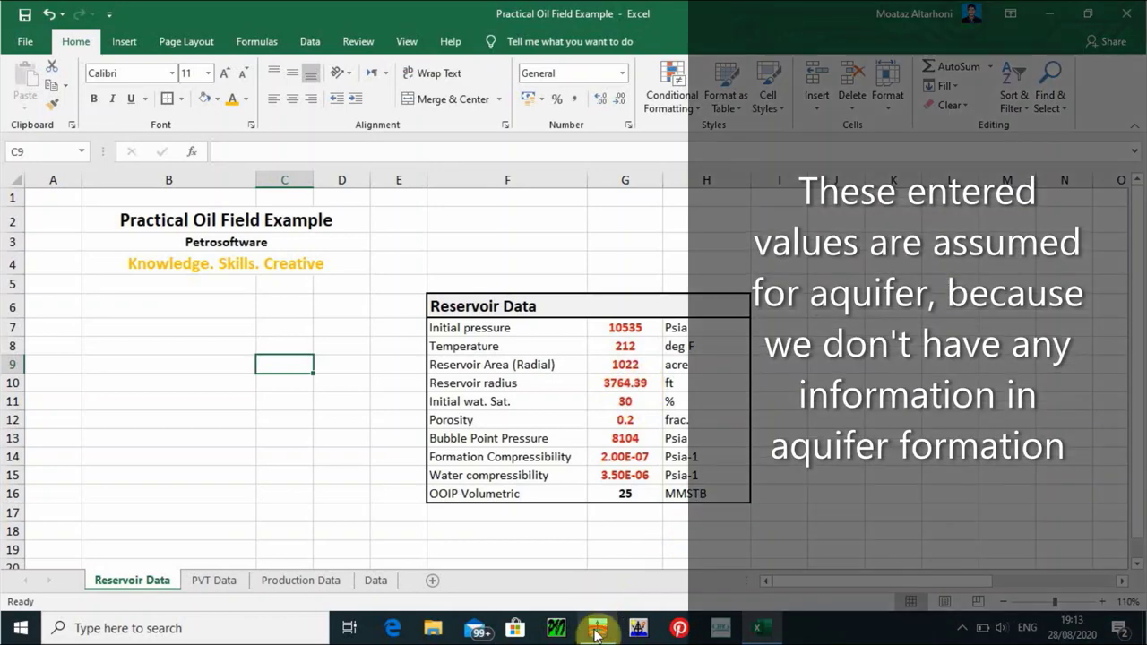
click(596, 632)
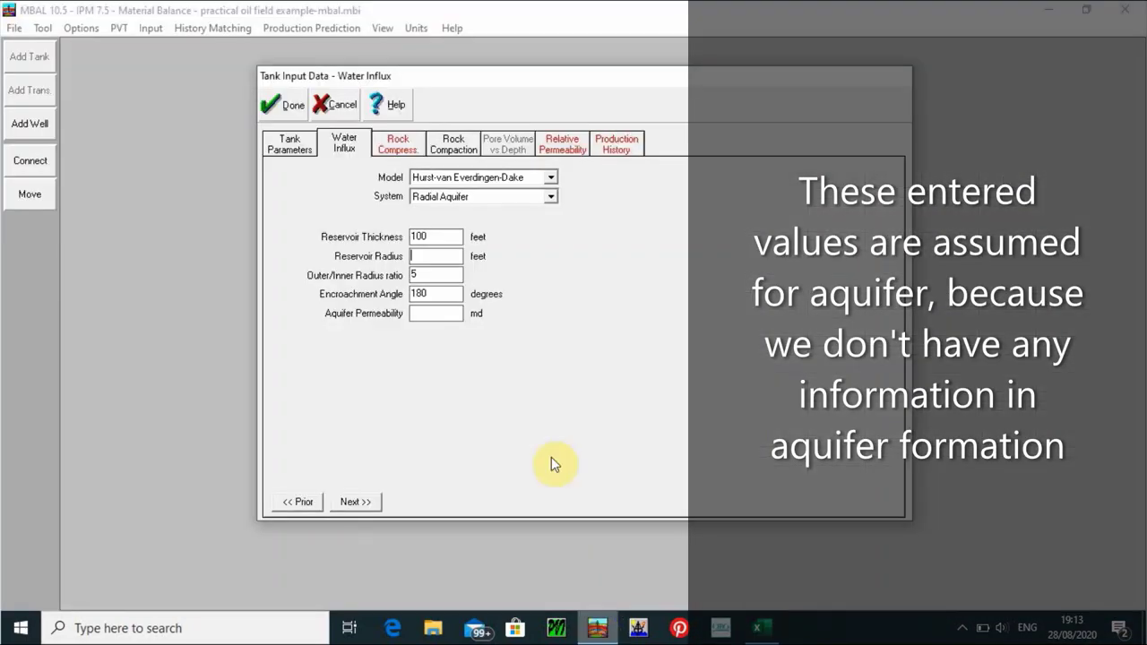
text(3)
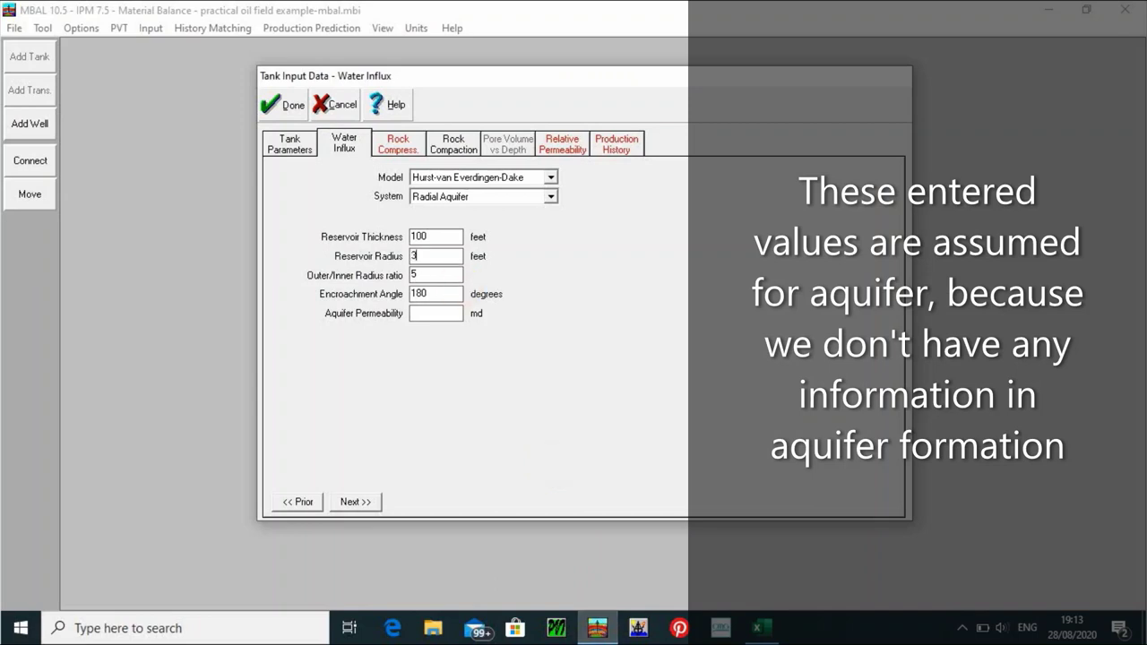
text(764.)
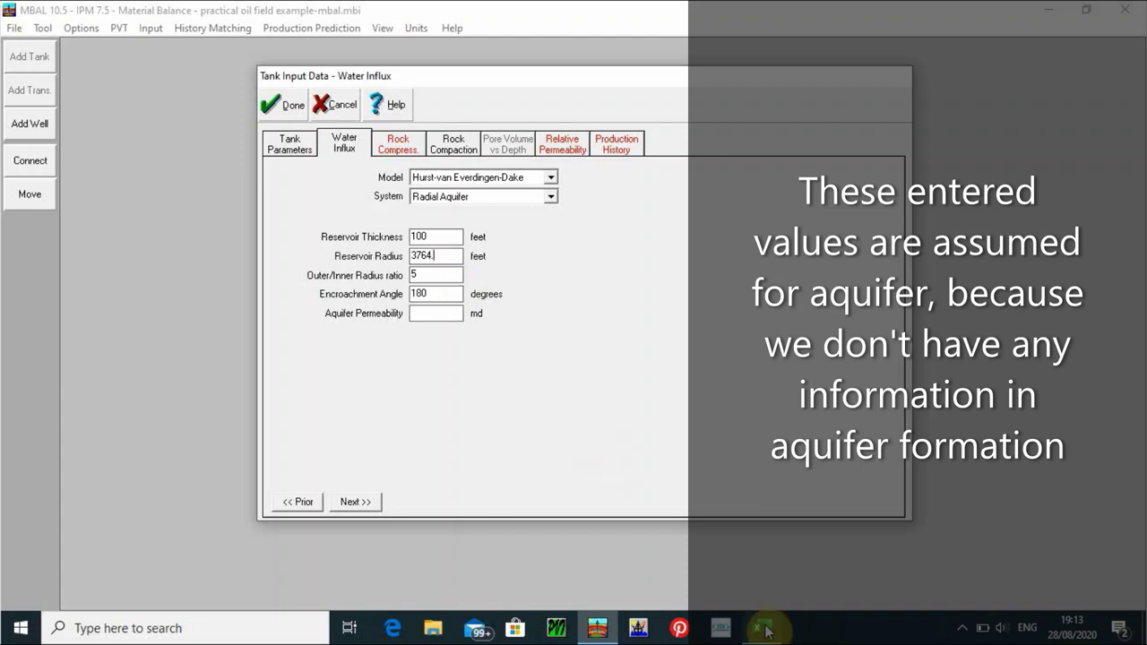
click(768, 580)
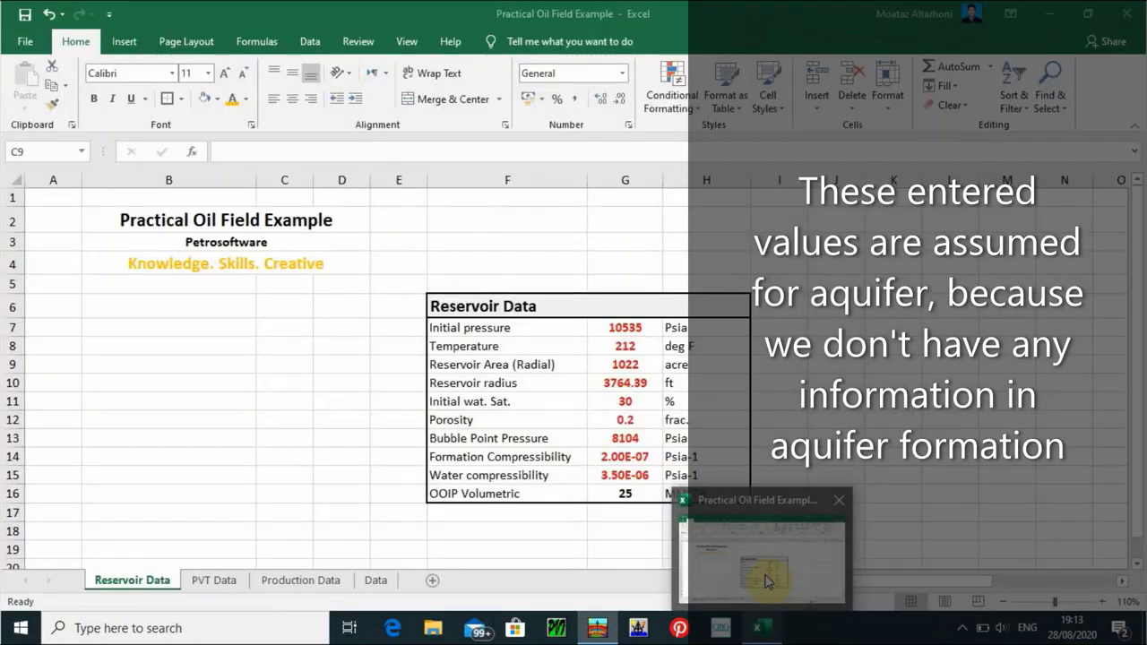
text(3764.3)
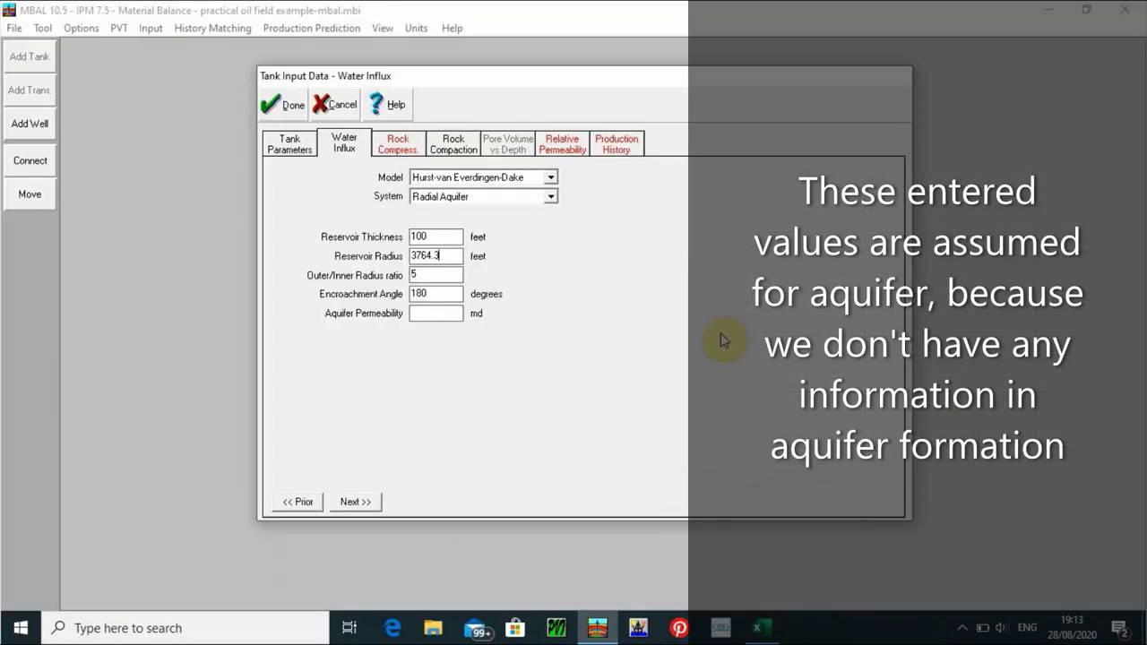
text(5)
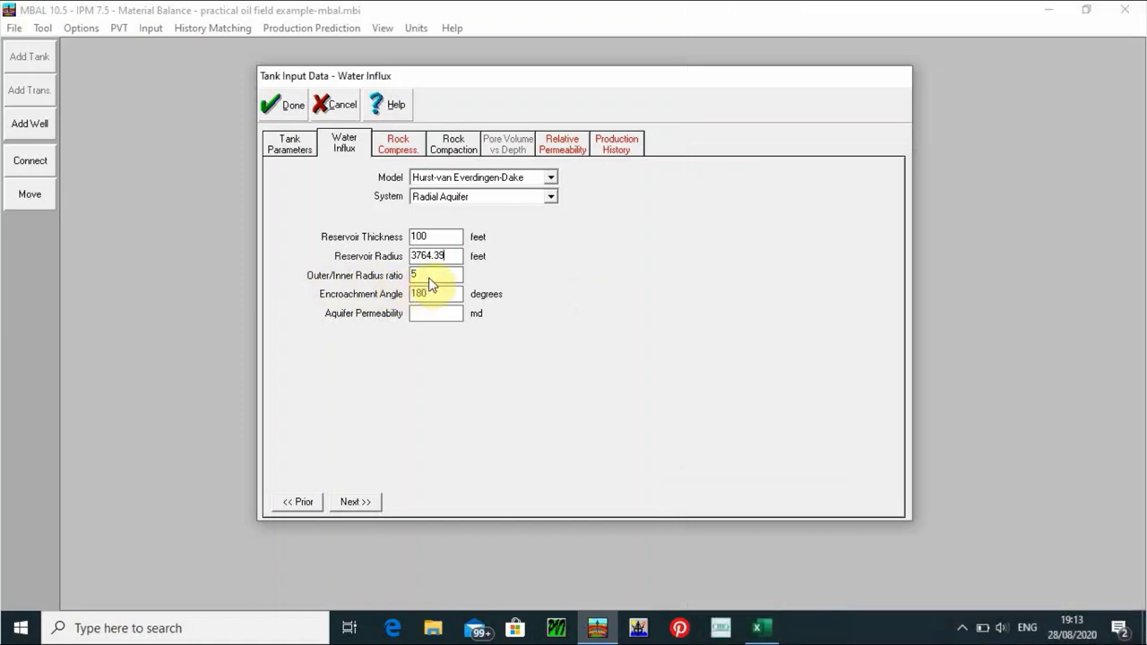
Review the aquifer's outer/inner radius ratio and set the aquifer permeability to 10 md
double_click(429, 277)
click(433, 280)
click(438, 315)
text(10)
Make the rock compressibility User Specified and set it to 2.00E-7 1/psi, checking the formation compressibility in Excel
click(380, 146)
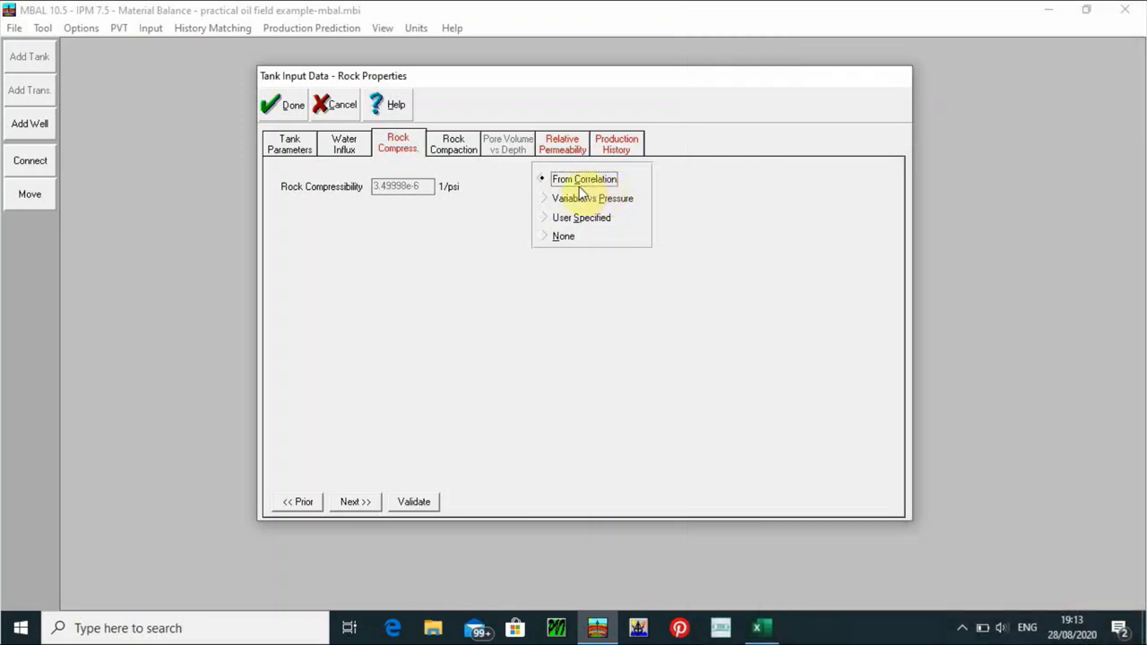
click(544, 221)
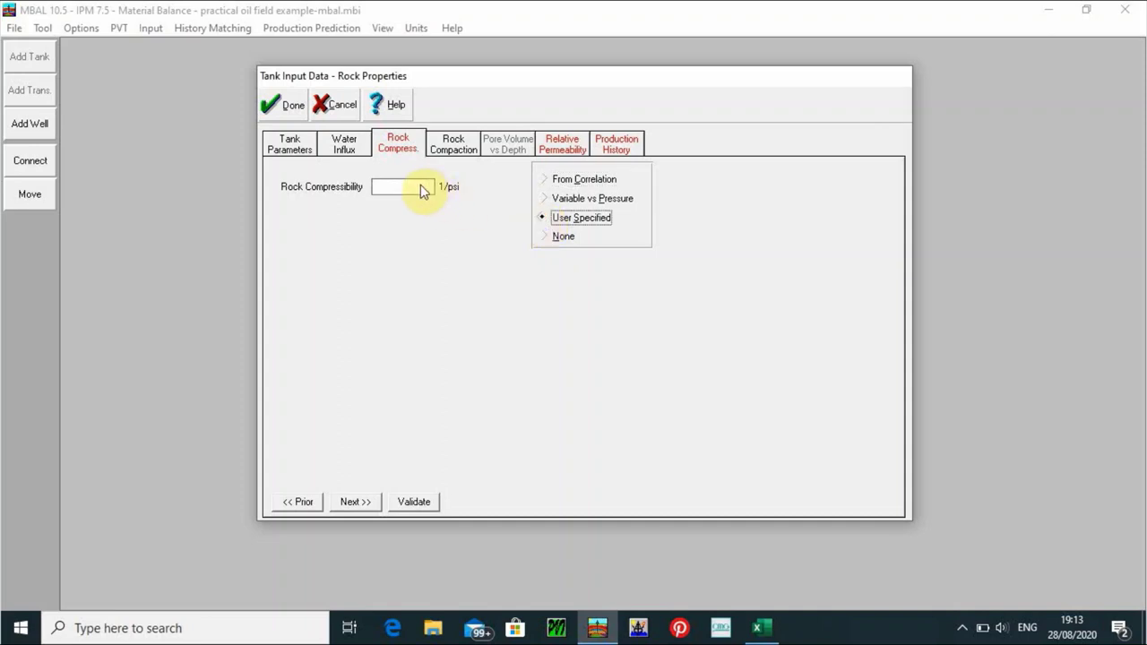
click(420, 187)
click(758, 627)
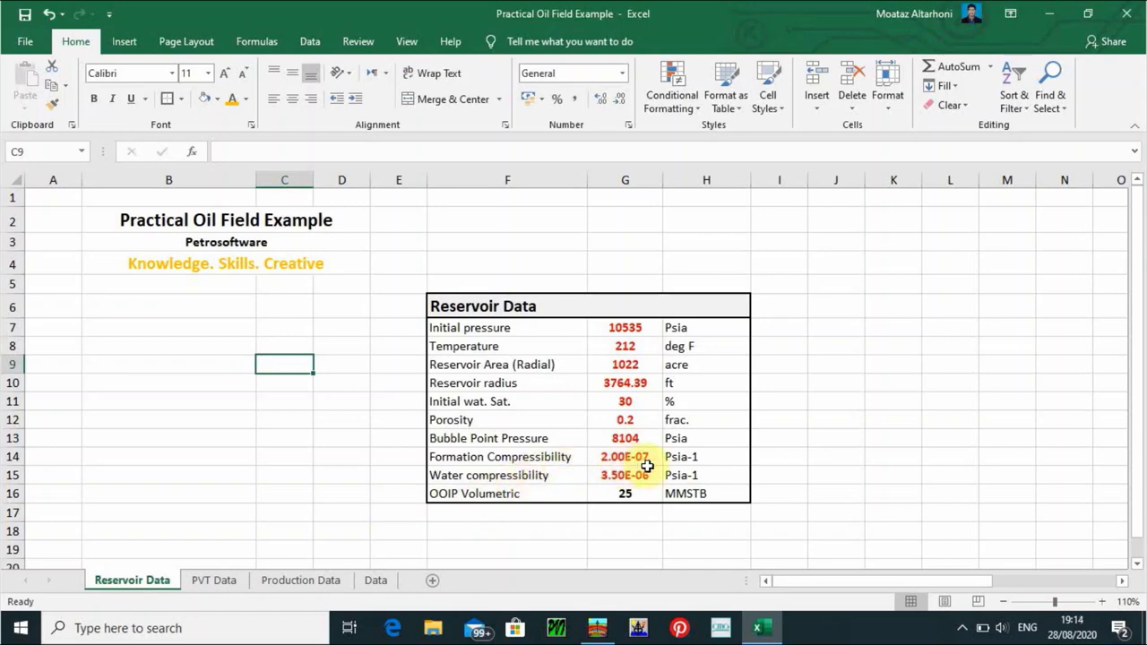
click(599, 630)
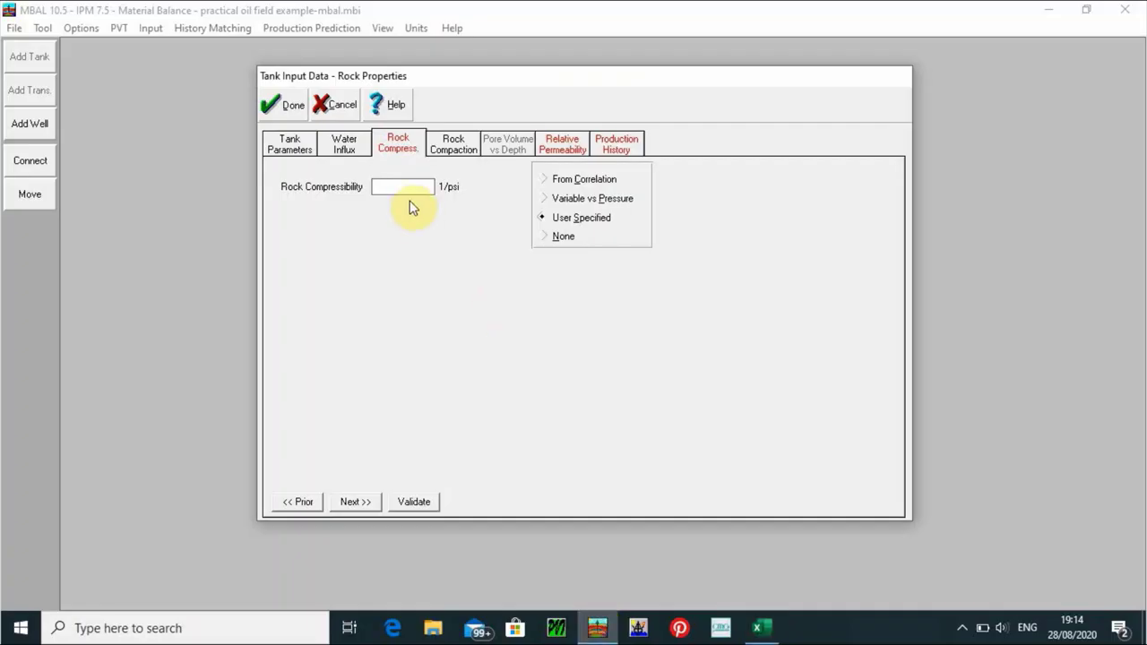
text(2)
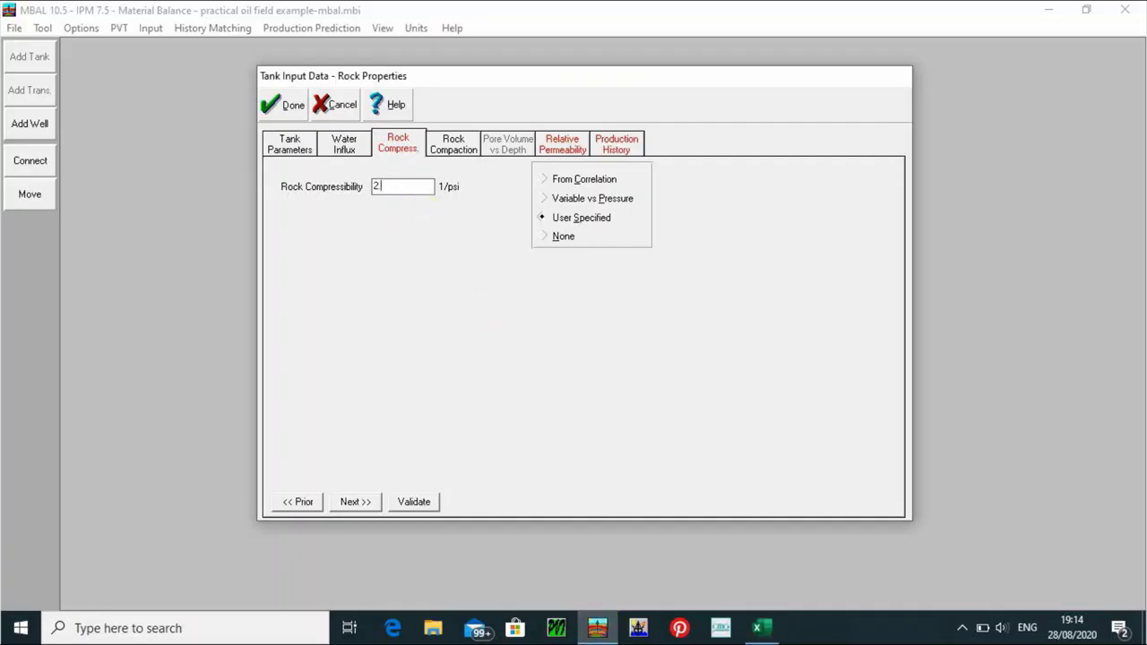
text(.00E-7)
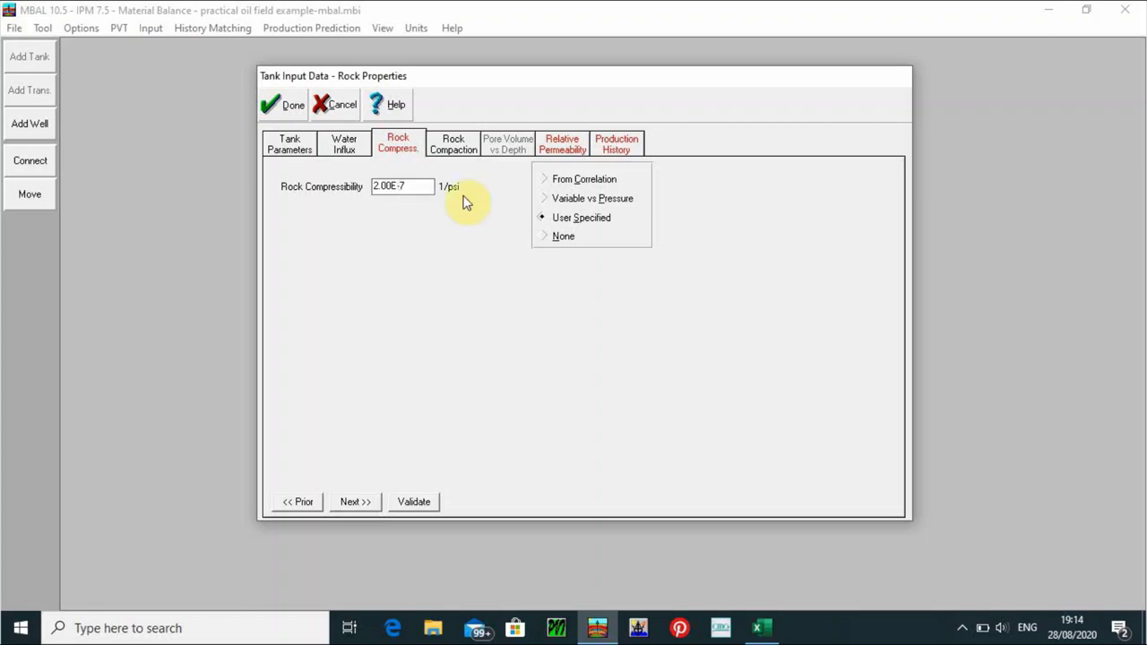
Leave the rock compaction model disabled and set the relative permeability residual saturations to 0.3 for Krw, 0 for Kro and 0 for Krg
click(448, 149)
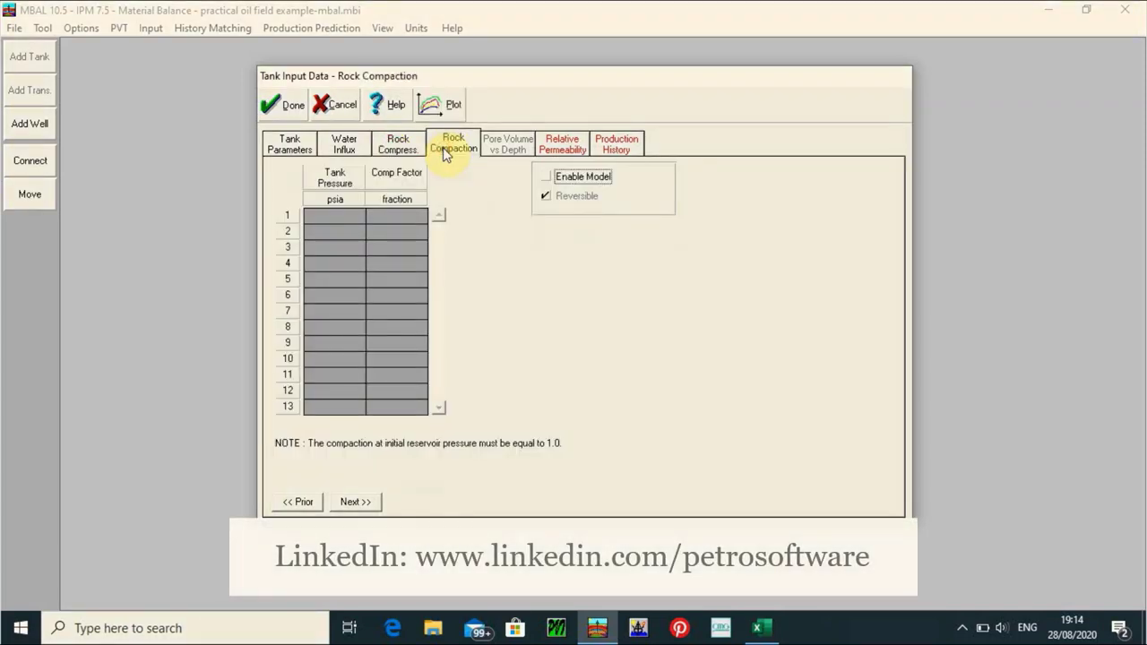
click(570, 151)
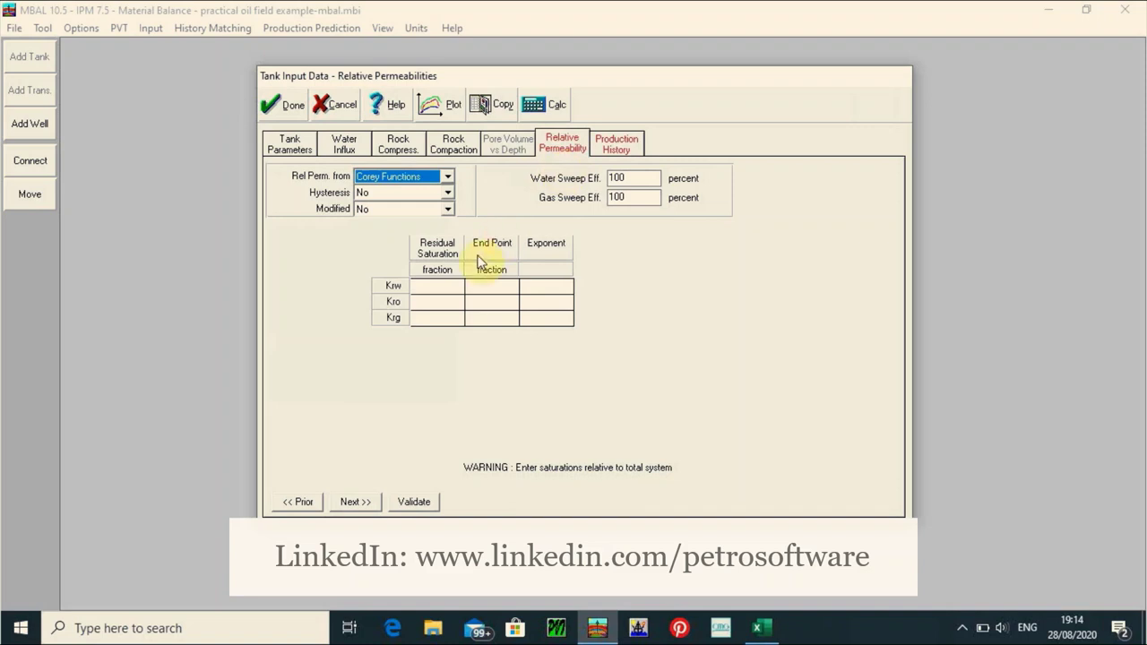
click(433, 287)
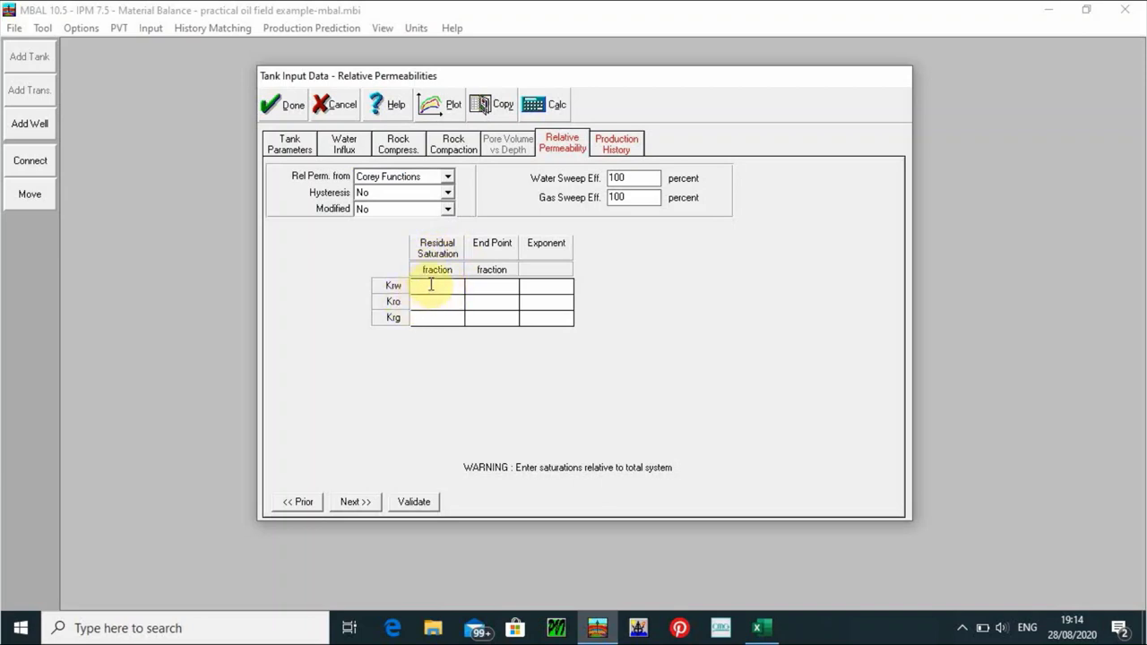
text(0.3)
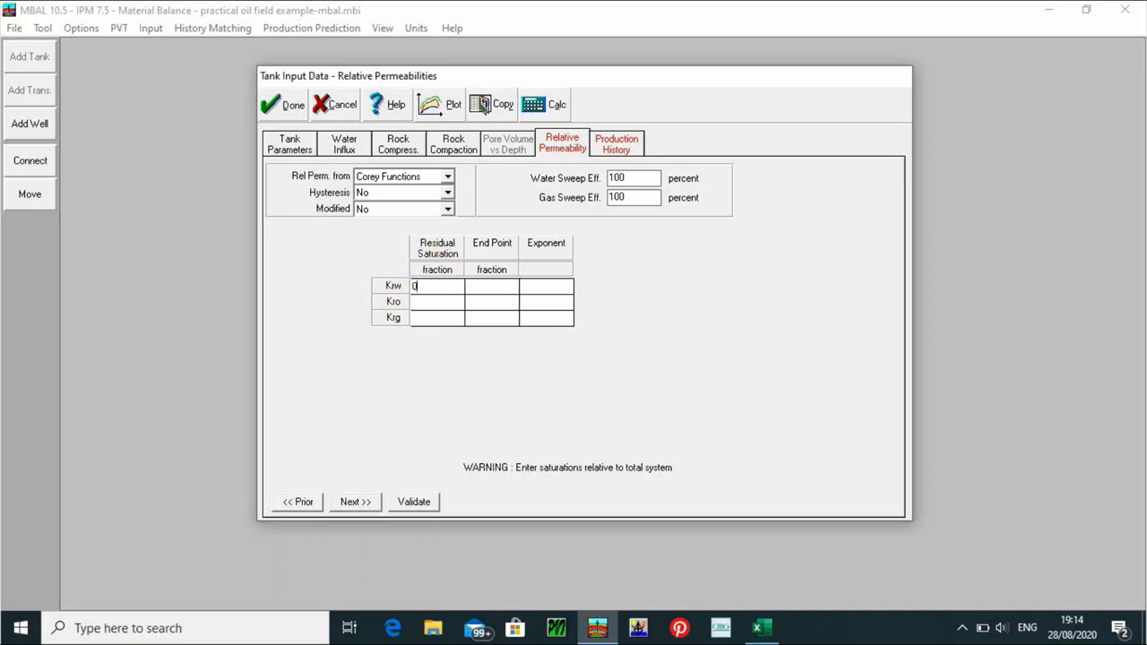
click(433, 304)
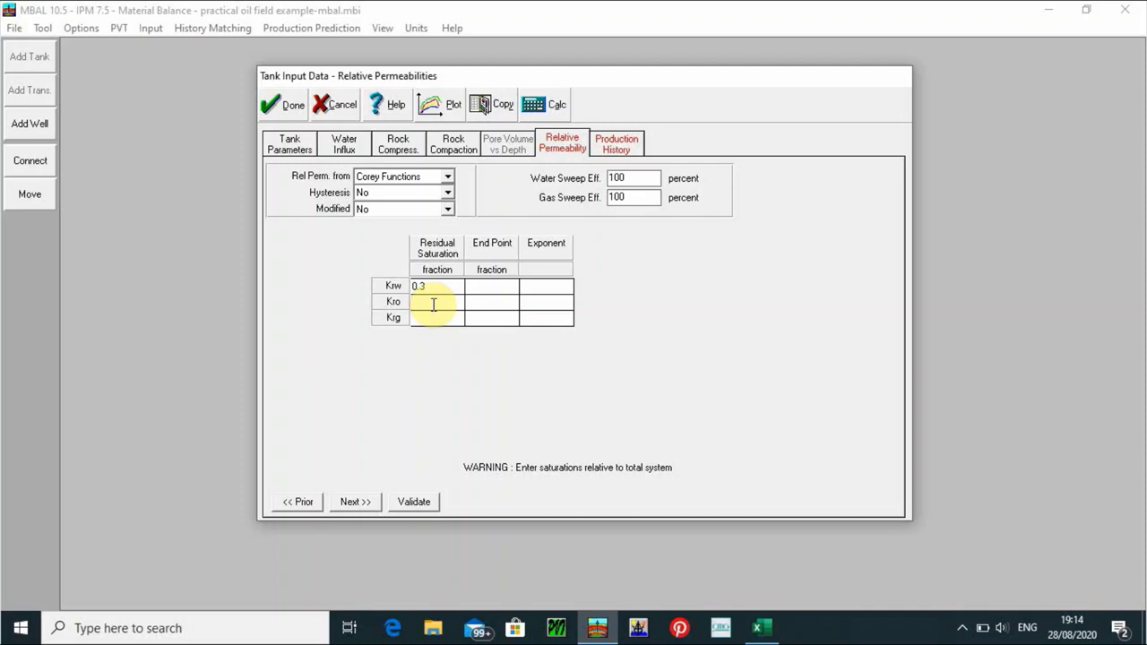
text(0)
click(431, 318)
text(0)
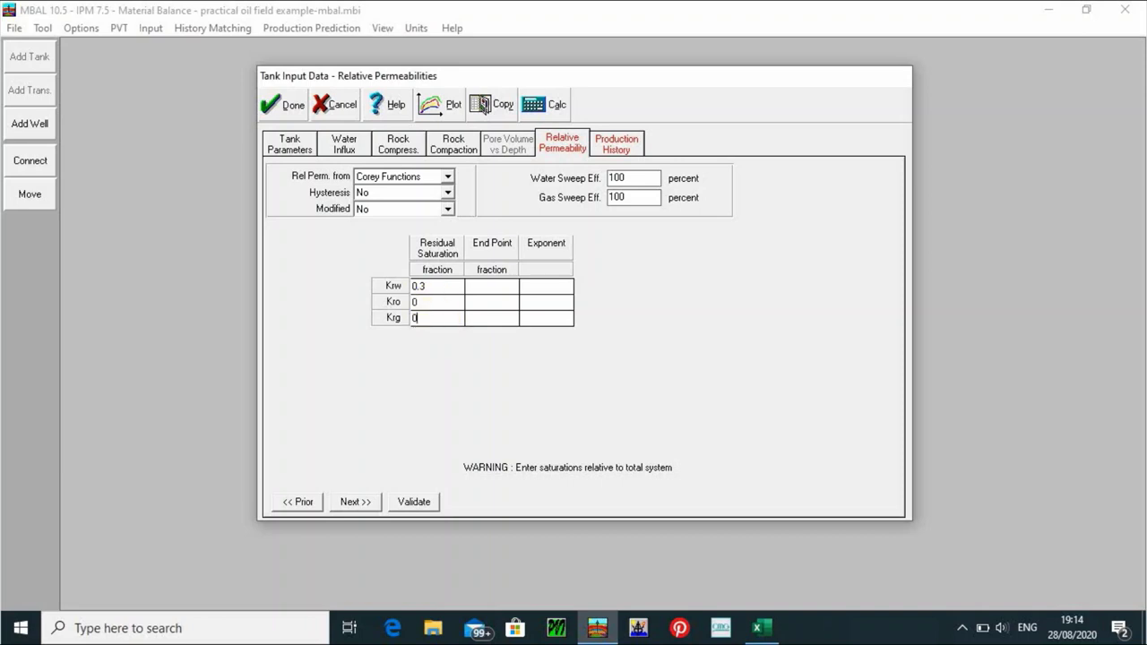
Set the relative permeability end points and Corey exponents to 1 for Krw, Kro and Krg
click(492, 287)
text(11)
click(501, 319)
text(1)
click(559, 291)
text(1)
click(547, 306)
text(1)
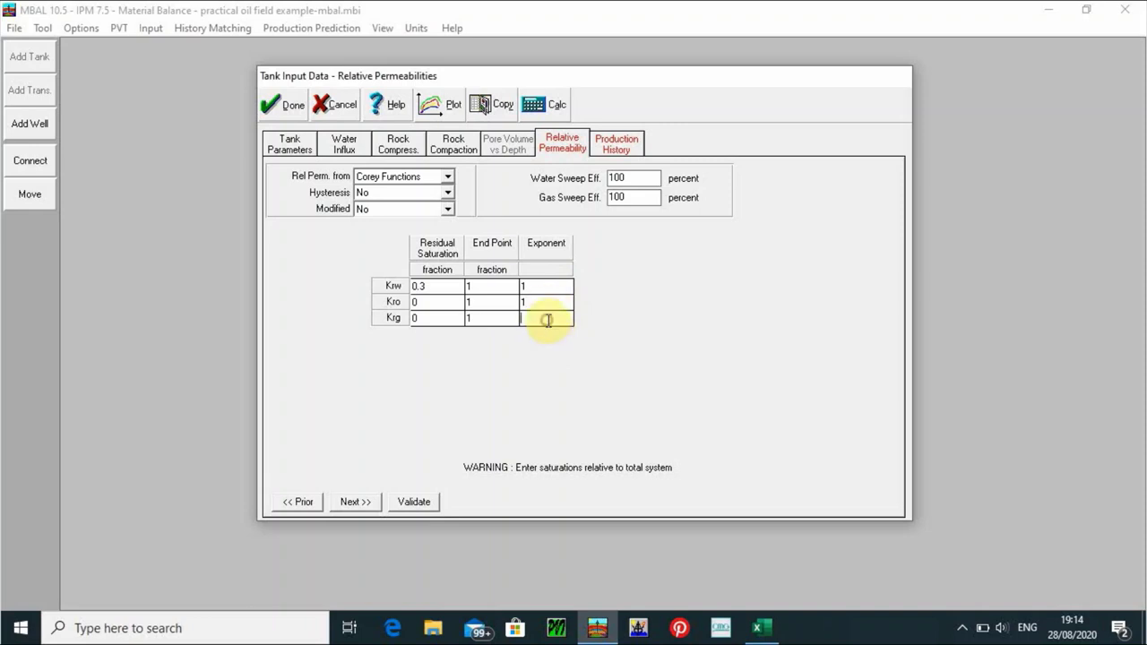
click(546, 318)
text(1)
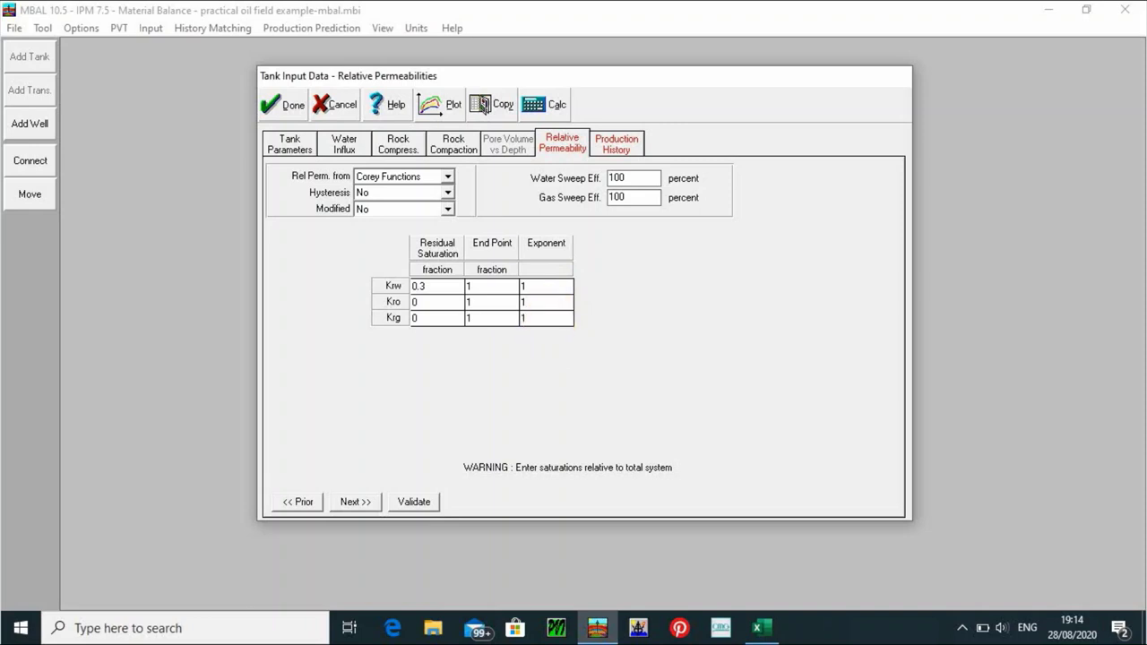